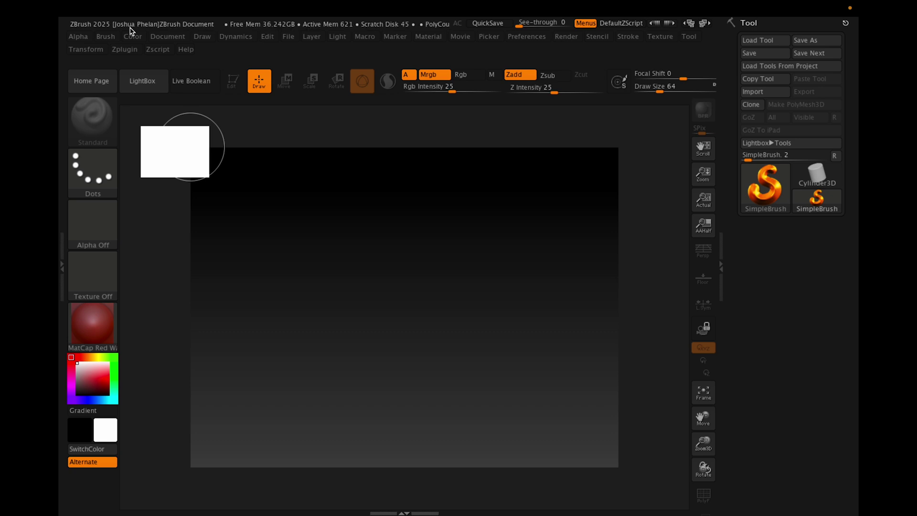
Step: Browse the sample projects in LightBox, including DemoHead and DicePrimitives, and practise showing and hiding the browser
{"action": "left_click", "coordinate": [160, 78]}
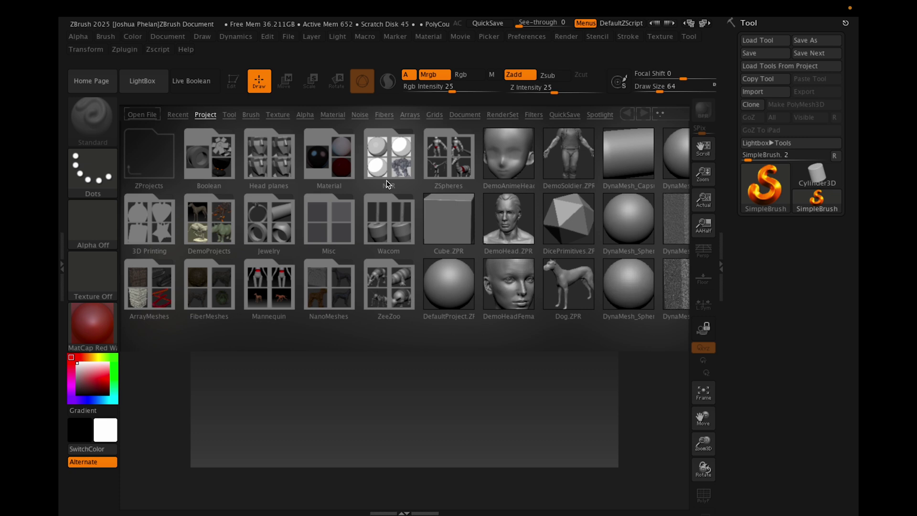
{"action": "left_click", "coordinate": [502, 201]}
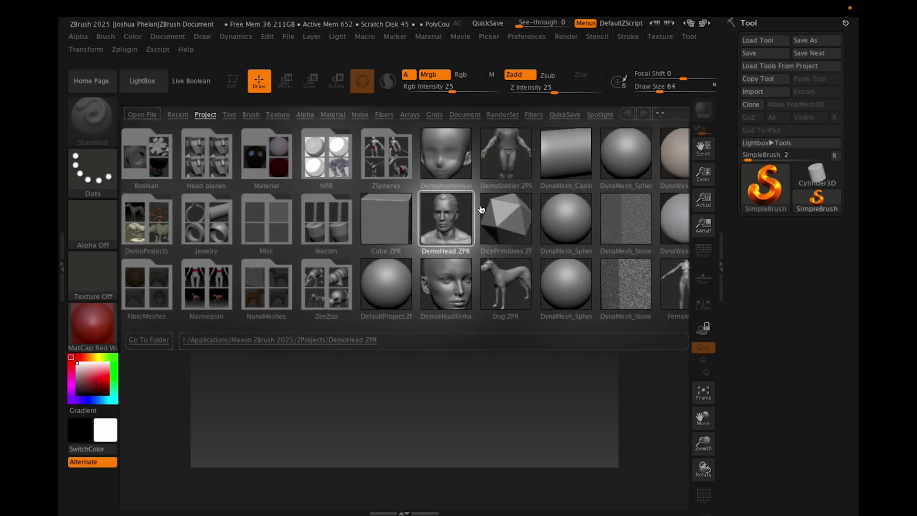
{"action": "left_click_drag", "start_coordinate": [491, 216], "coordinate": [593, 187]}
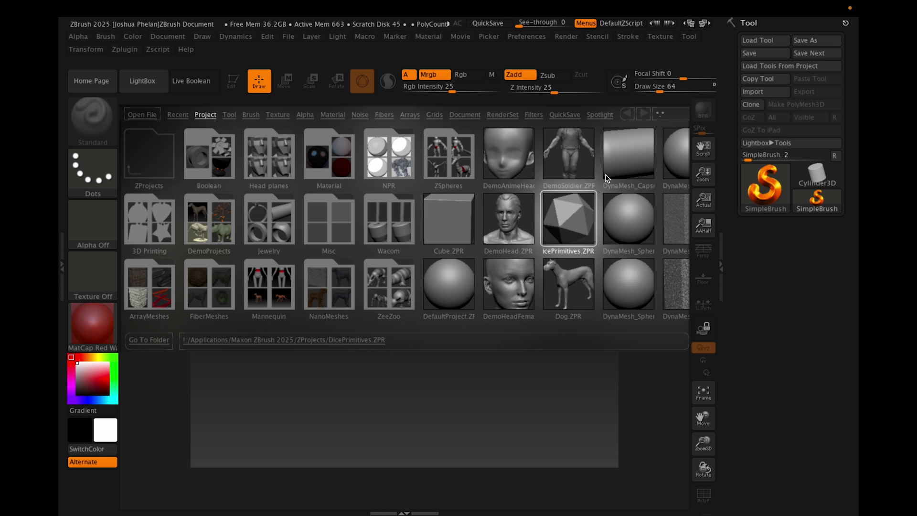
{"action": "scroll", "coordinate": [613, 172], "scroll_direction": "right", "scroll_amount": 3}
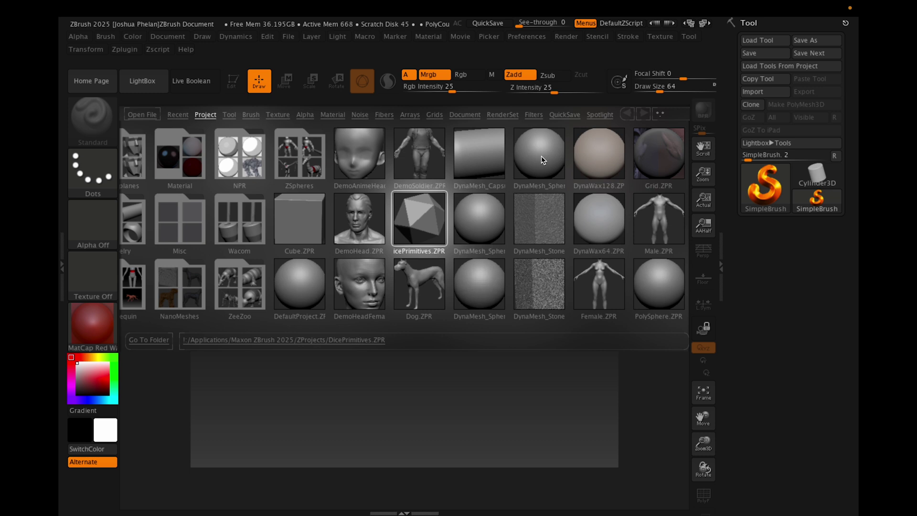
{"action": "left_click", "coordinate": [159, 83]}
{"action": "left_click", "coordinate": [158, 83]}
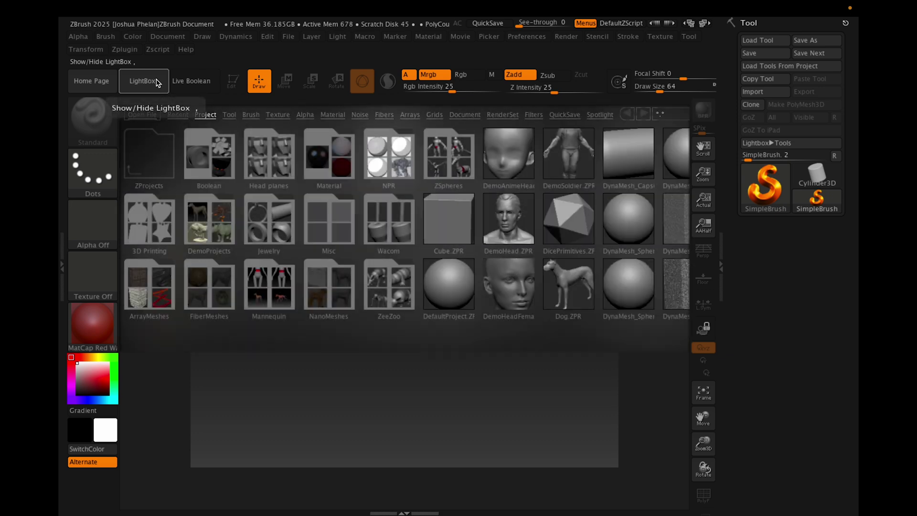
{"action": "left_click", "coordinate": [158, 83]}
{"action": "left_click", "coordinate": [158, 83]}
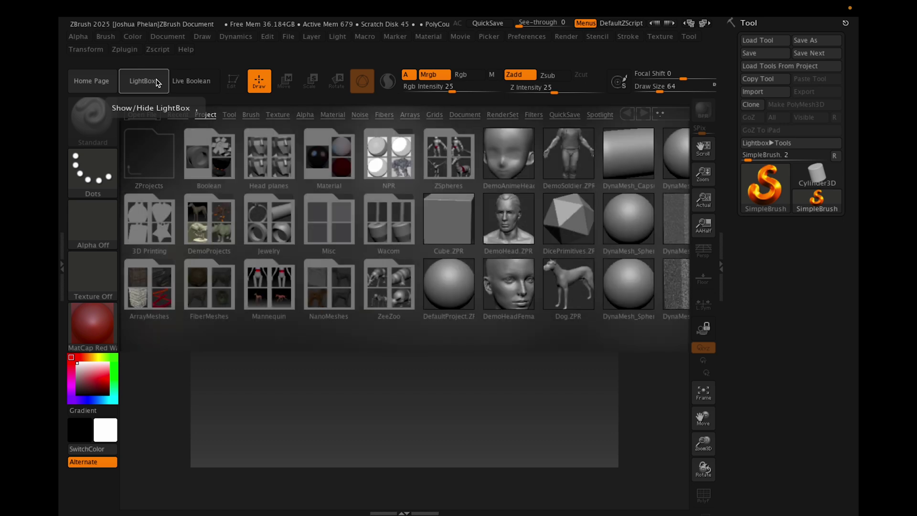
{"action": "left_click", "coordinate": [158, 83]}
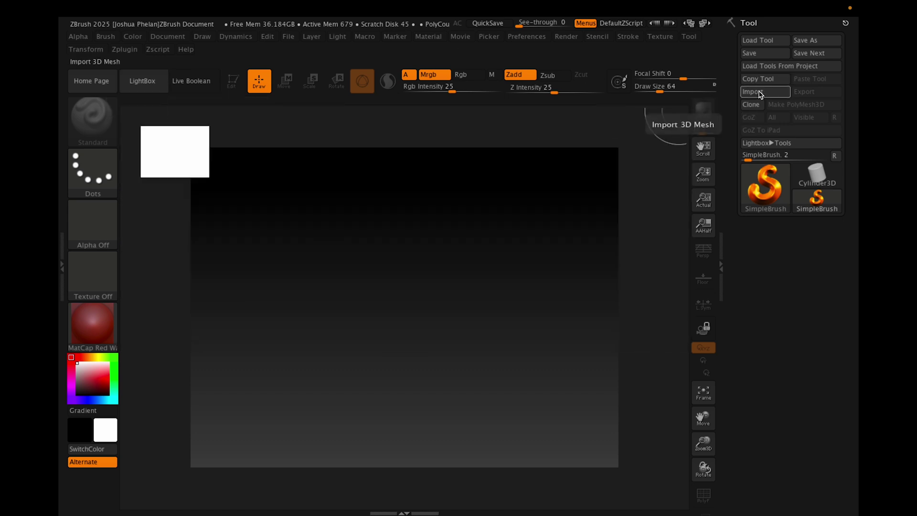
Step: Load the DynaMesh_Sphere_64 project from LightBox and leave the project browser hidden
{"action": "left_click", "coordinate": [164, 90]}
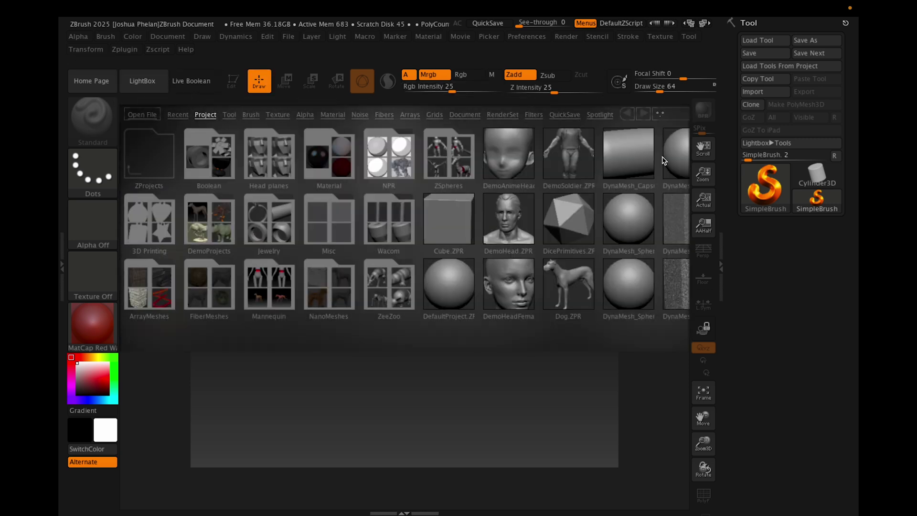
{"action": "left_click", "coordinate": [674, 159]}
{"action": "double_click", "coordinate": [675, 160]}
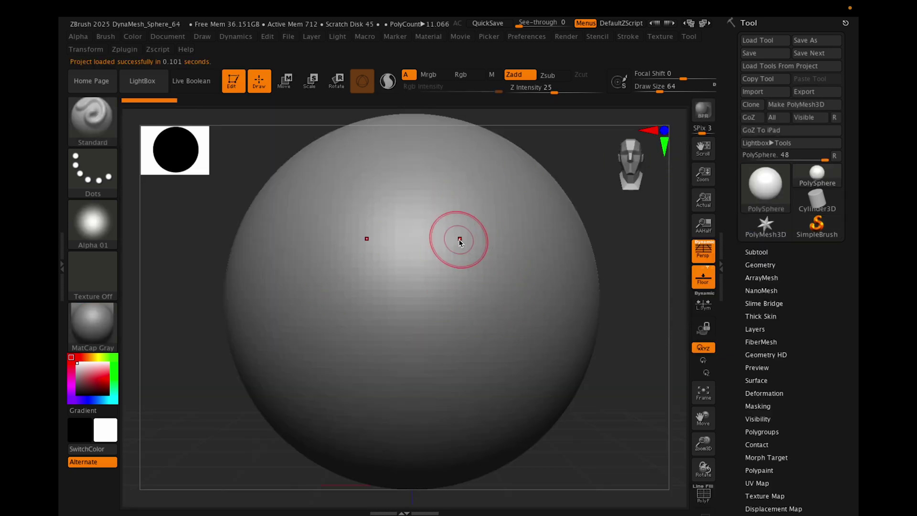
{"action": "left_click", "coordinate": [142, 81]}
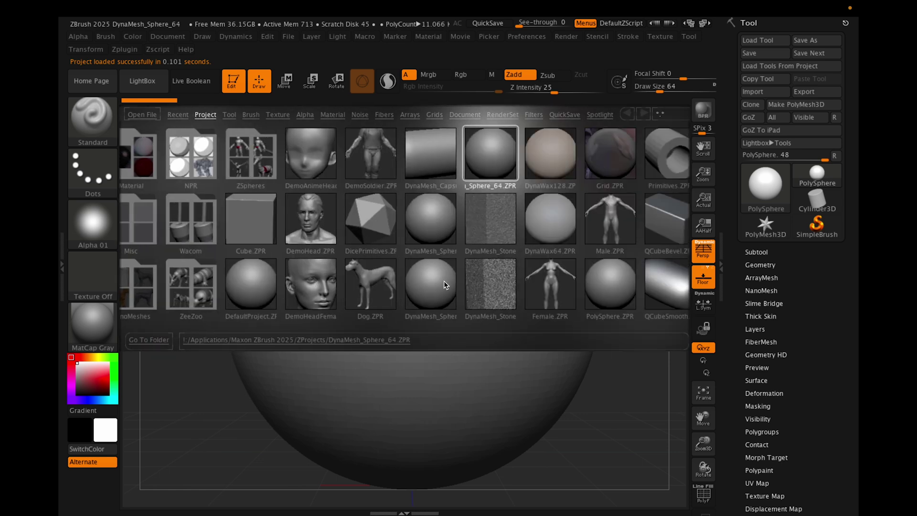
{"action": "left_click", "coordinate": [145, 84]}
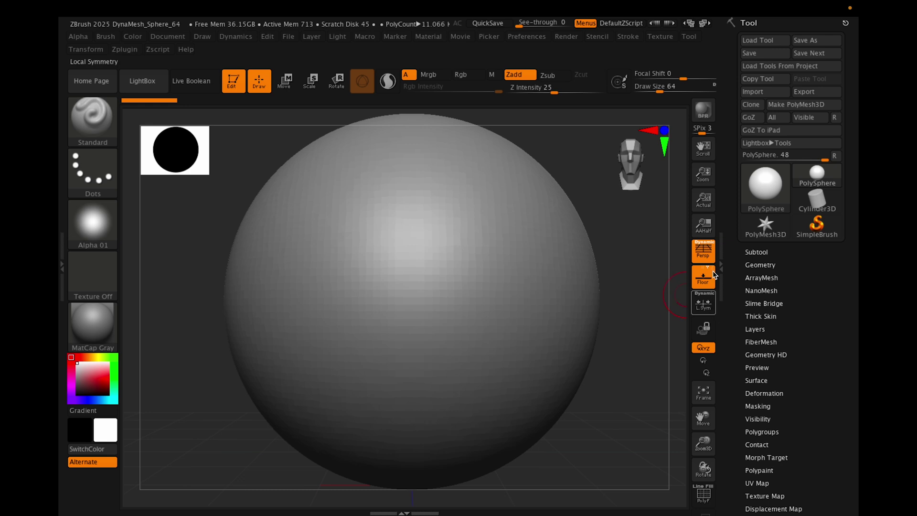
Step: Turn on Local Symmetry and turn off the floor grid
{"action": "left_click", "coordinate": [703, 304]}
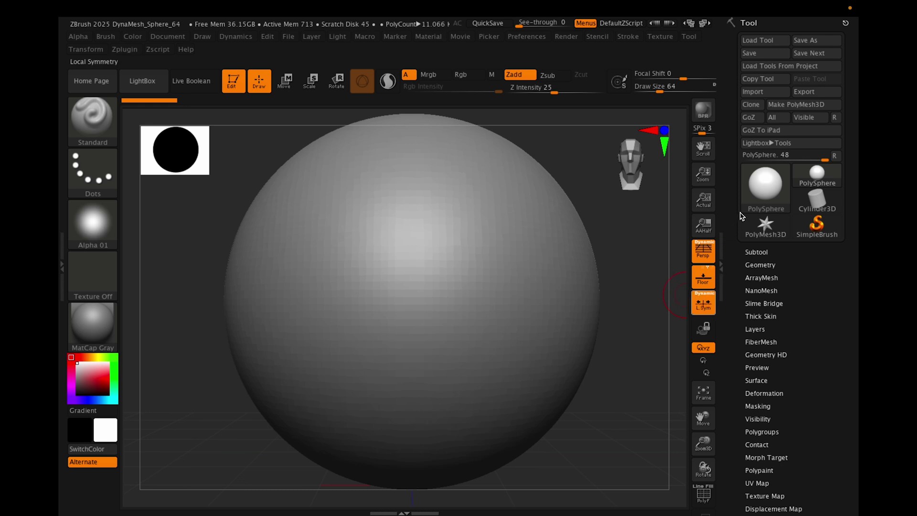
{"action": "left_click", "coordinate": [712, 281]}
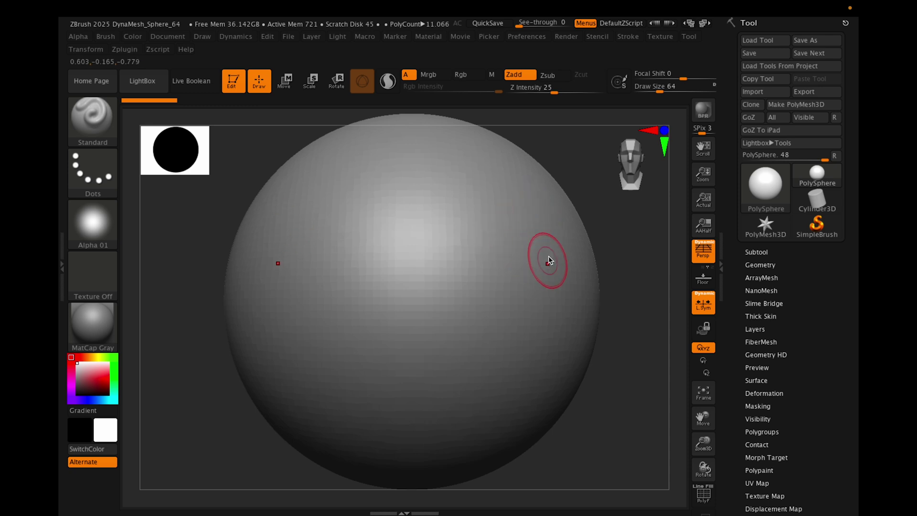
Step: Try freehand Standard brush strokes with X symmetry across the front of the sphere, and undo them
{"action": "mouse_move", "coordinate": [548, 282]}
{"action": "left_mouse_down"}
{"action": "mouse_move", "coordinate": [580, 267]}
{"action": "mouse_move", "coordinate": [537, 239]}
{"action": "mouse_move", "coordinate": [524, 248]}
{"action": "mouse_move", "coordinate": [506, 239]}
{"action": "mouse_move", "coordinate": [520, 231]}
{"action": "mouse_move", "coordinate": [534, 260]}
{"action": "mouse_move", "coordinate": [515, 227]}
{"action": "mouse_move", "coordinate": [494, 293]}
{"action": "mouse_move", "coordinate": [483, 256]}
{"action": "mouse_move", "coordinate": [467, 268]}
{"action": "left_mouse_up"}
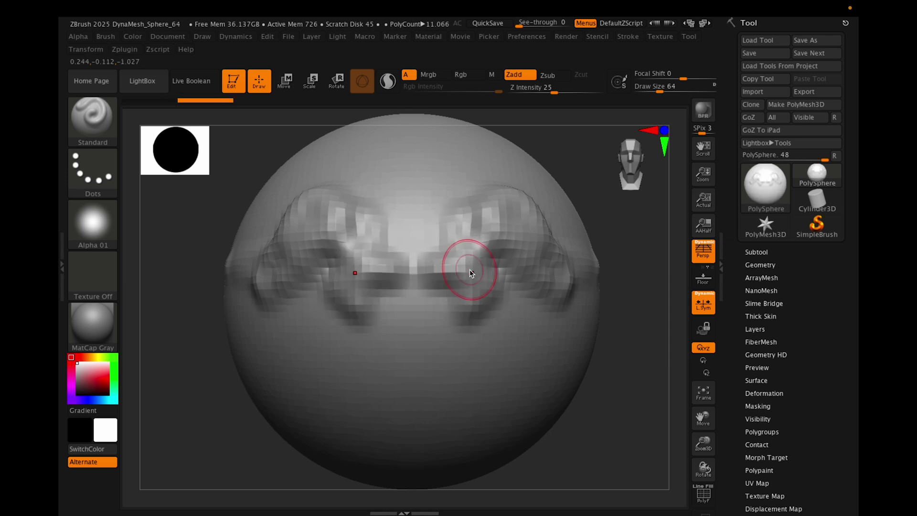
{"action": "key", "text": "shift"}
{"action": "key", "text": "ctrl"}
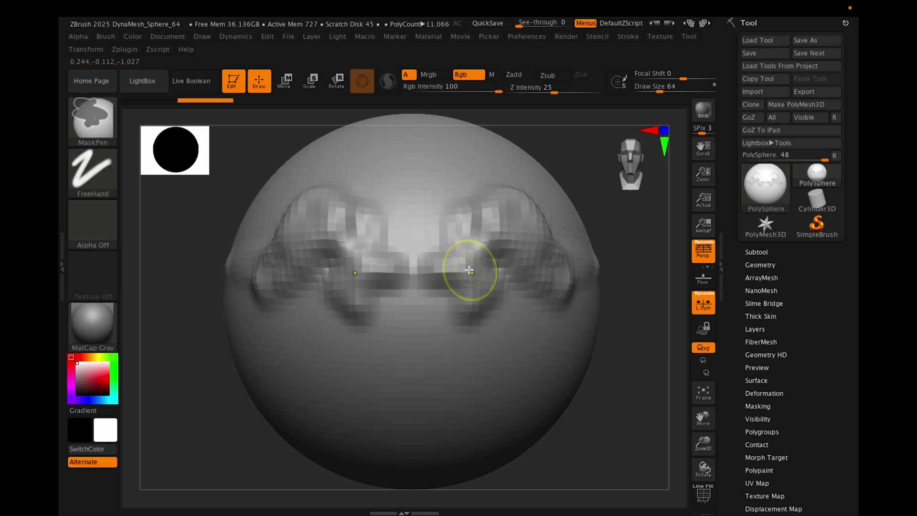
{"action": "key", "text": "ctrl+z"}
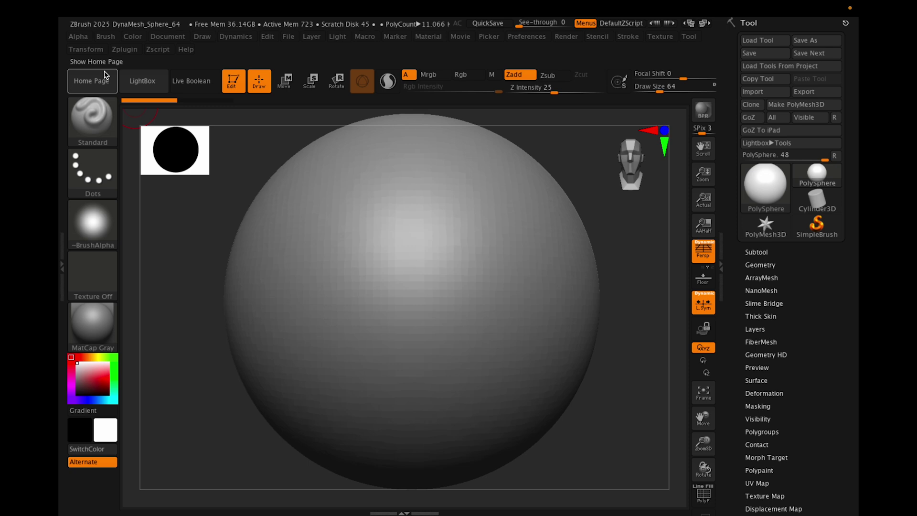
Step: Switch symmetry from the X to the Y axis, try a vertical stroke on the sphere's upper front, and undo it
{"action": "left_click", "coordinate": [87, 50]}
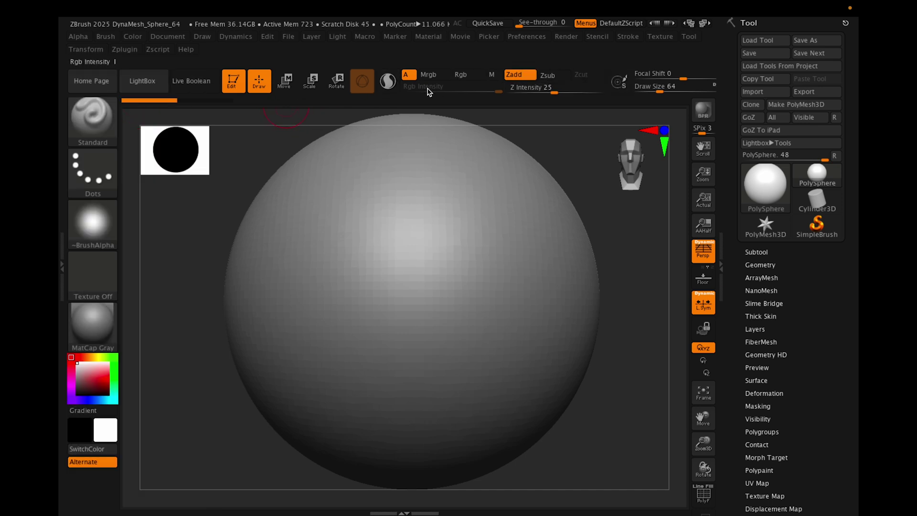
{"action": "left_click", "coordinate": [94, 55]}
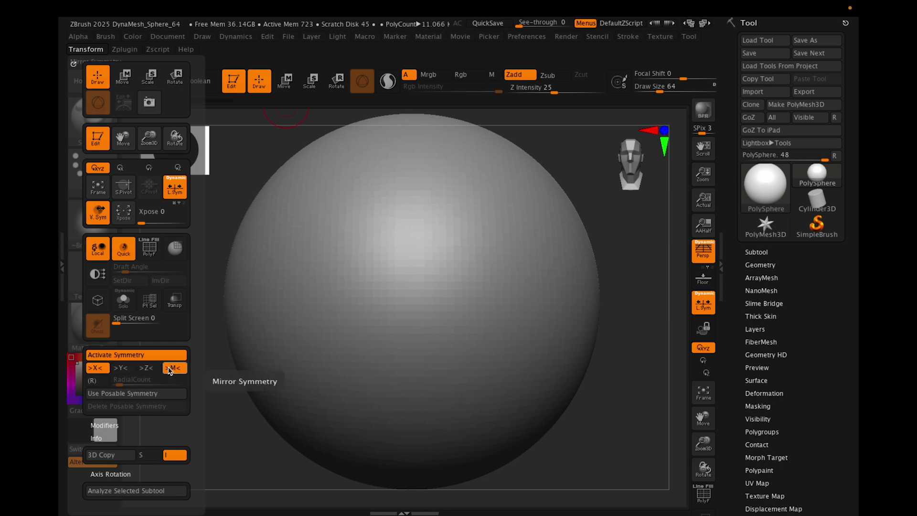
{"action": "left_click", "coordinate": [129, 369]}
{"action": "left_click", "coordinate": [99, 371]}
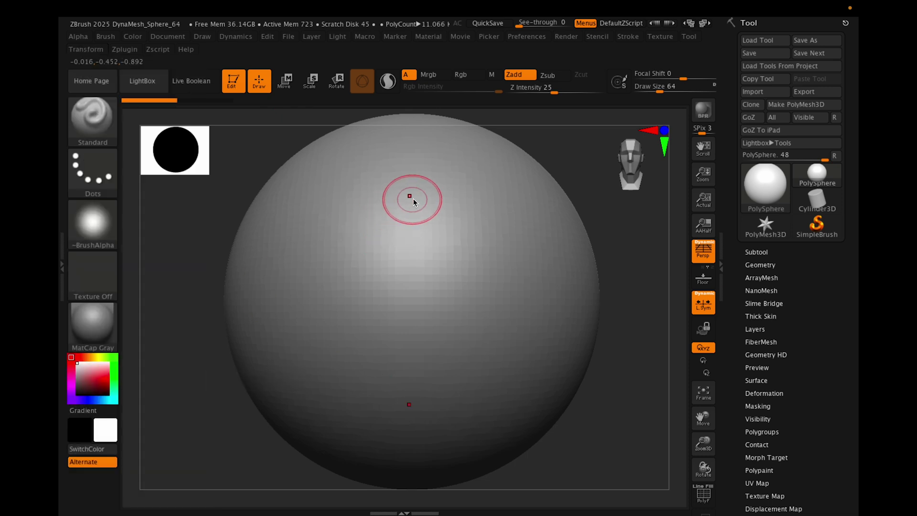
{"action": "left_click_drag", "start_coordinate": [410, 159], "coordinate": [409, 180]}
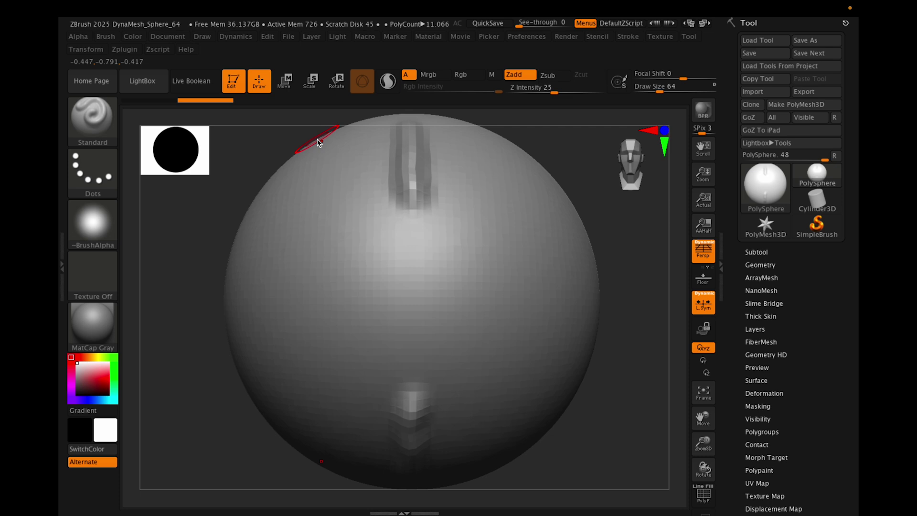
{"action": "key", "text": "ctrl+z"}
Step: Switch symmetry from the Y to the Z axis and try freehand strokes across the front of the sphere
{"action": "left_click", "coordinate": [87, 50]}
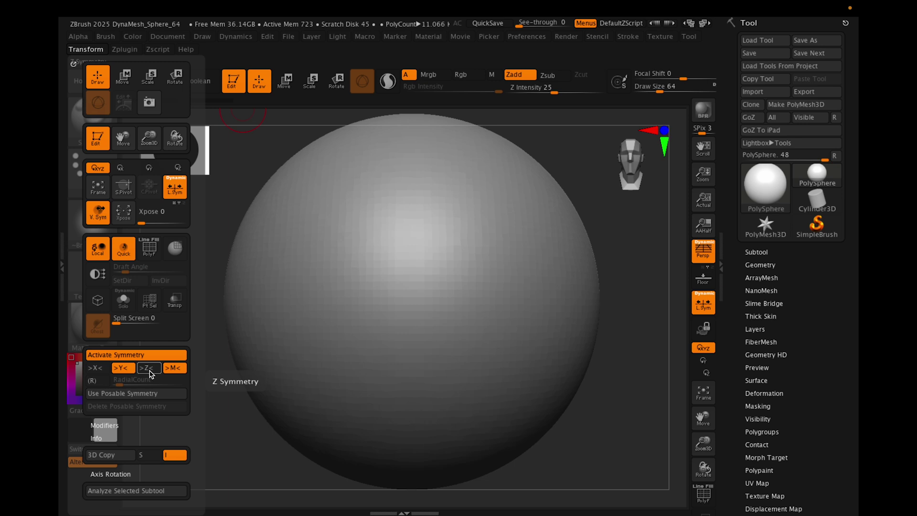
{"action": "mouse_move", "coordinate": [391, 290]}
{"action": "left_mouse_down"}
{"action": "mouse_move", "coordinate": [415, 262]}
{"action": "mouse_move", "coordinate": [522, 280]}
{"action": "mouse_move", "coordinate": [354, 248]}
{"action": "mouse_move", "coordinate": [288, 315]}
{"action": "mouse_move", "coordinate": [410, 191]}
{"action": "mouse_move", "coordinate": [446, 181]}
{"action": "left_mouse_up"}
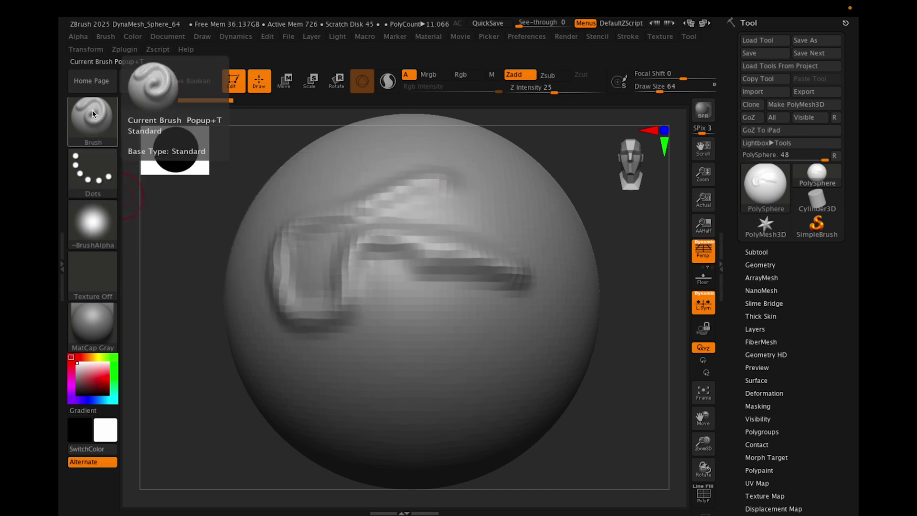
Step: Replace Z symmetry with radial symmetry on the X axis and undo the test strokes on the sphere
{"action": "left_click", "coordinate": [88, 51]}
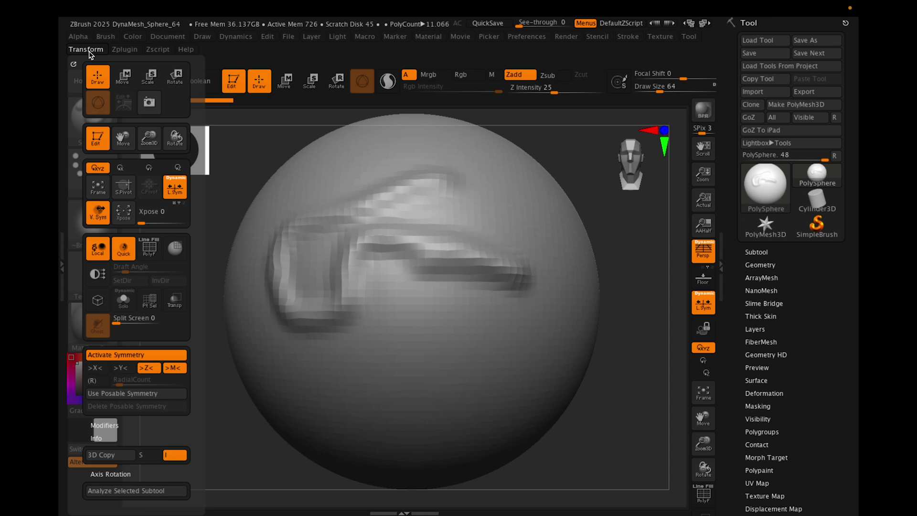
{"action": "left_click", "coordinate": [149, 369]}
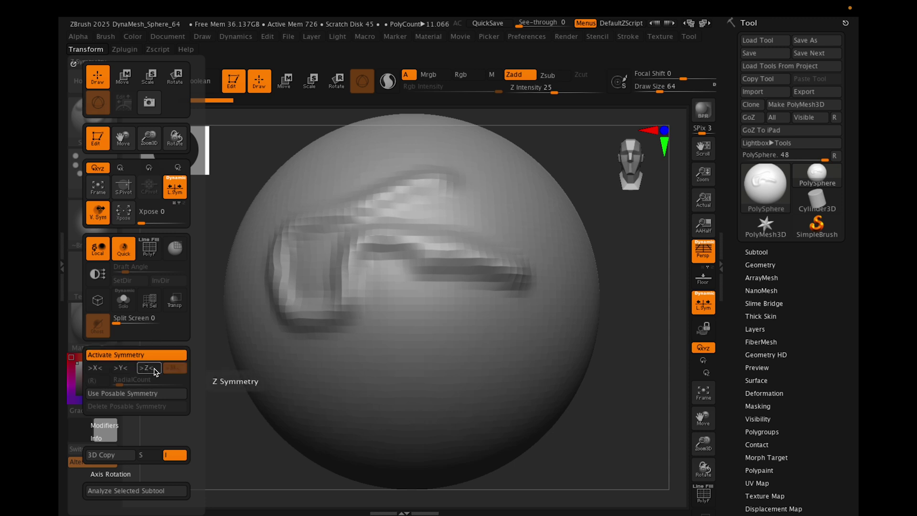
{"action": "left_click", "coordinate": [102, 368]}
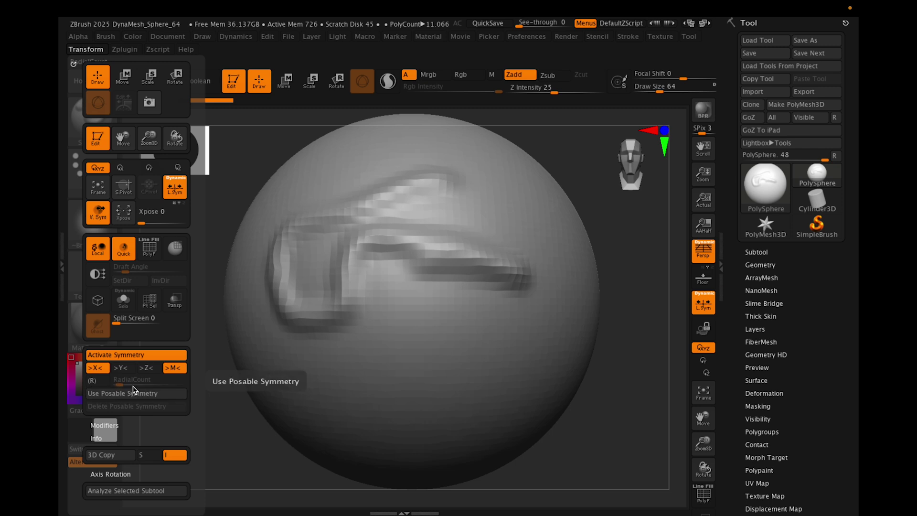
{"action": "left_click", "coordinate": [102, 381]}
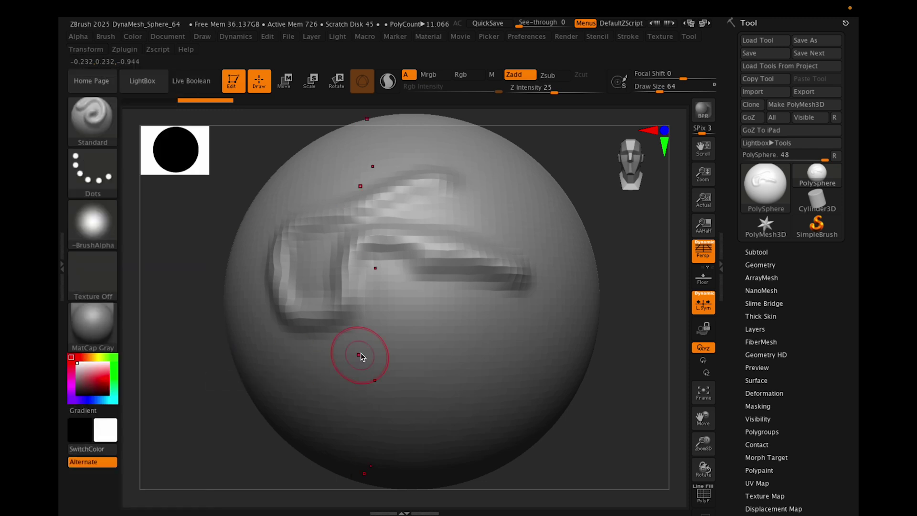
{"action": "key", "text": "ctrl+z"}
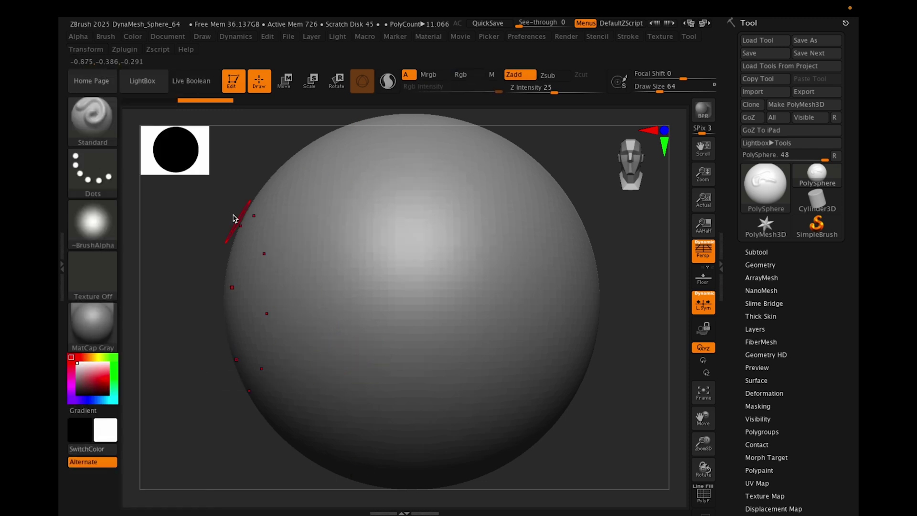
Step: Switch radial symmetry from the X to the Y axis and sculpt wavy ridges running down around the sphere
{"action": "left_click", "coordinate": [95, 50]}
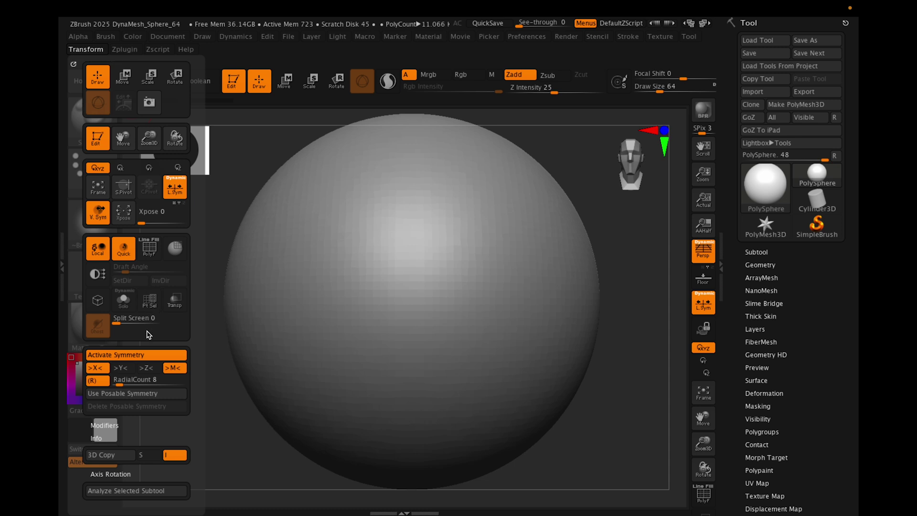
{"action": "left_click", "coordinate": [129, 369]}
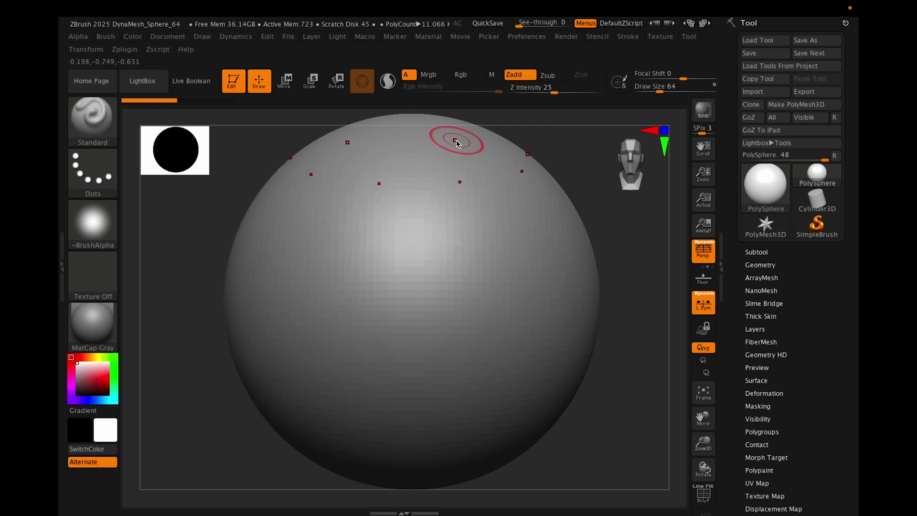
{"action": "mouse_move", "coordinate": [449, 136]}
{"action": "left_mouse_down"}
{"action": "mouse_move", "coordinate": [485, 194]}
{"action": "mouse_move", "coordinate": [514, 395]}
{"action": "mouse_move", "coordinate": [477, 160]}
{"action": "mouse_move", "coordinate": [511, 397]}
{"action": "mouse_move", "coordinate": [521, 388]}
{"action": "mouse_move", "coordinate": [485, 344]}
{"action": "mouse_move", "coordinate": [458, 168]}
{"action": "mouse_move", "coordinate": [485, 336]}
{"action": "mouse_move", "coordinate": [464, 446]}
{"action": "mouse_move", "coordinate": [467, 331]}
{"action": "mouse_move", "coordinate": [487, 321]}
{"action": "mouse_move", "coordinate": [500, 417]}
{"action": "left_mouse_up"}
Step: Restore plain X-axis symmetry with radial and Y symmetry off, and undo the sculpted ridges
{"action": "left_click", "coordinate": [98, 49]}
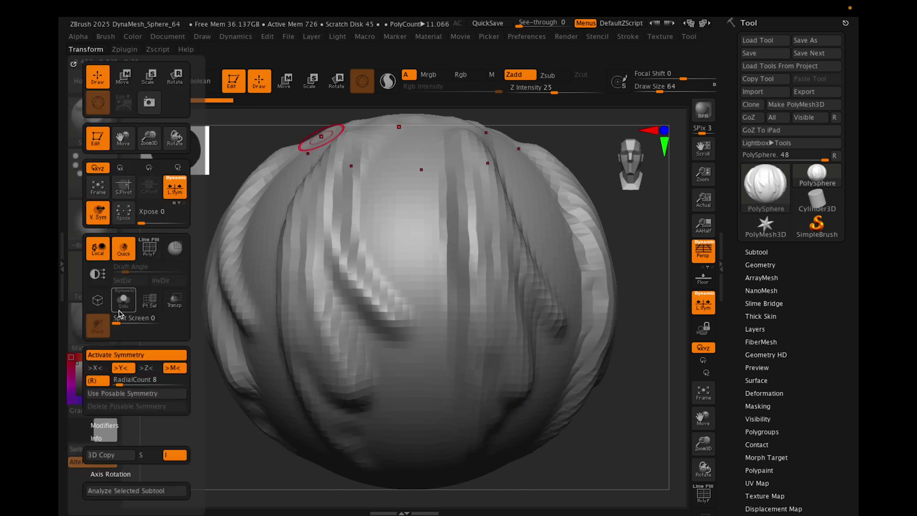
{"action": "left_click", "coordinate": [110, 367]}
{"action": "left_click", "coordinate": [92, 381]}
{"action": "left_click", "coordinate": [109, 369]}
{"action": "left_click", "coordinate": [121, 367]}
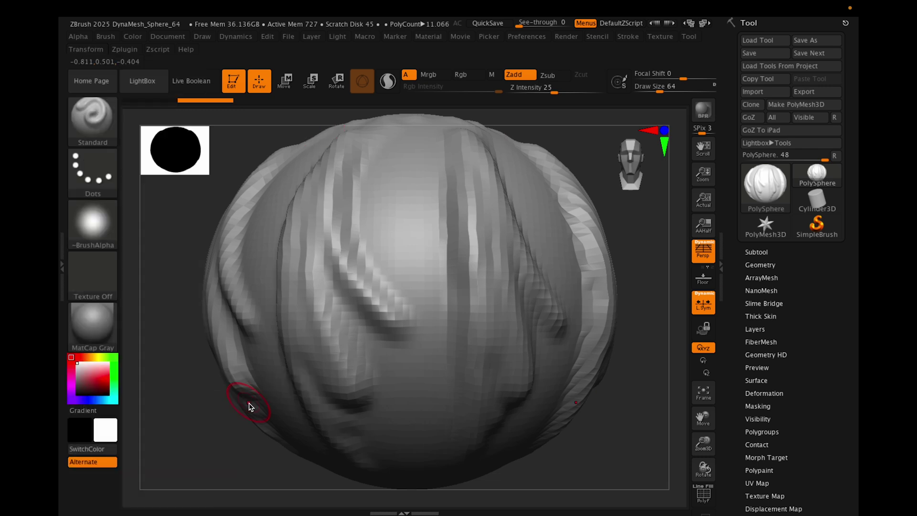
{"action": "key", "text": "ctrl+z"}
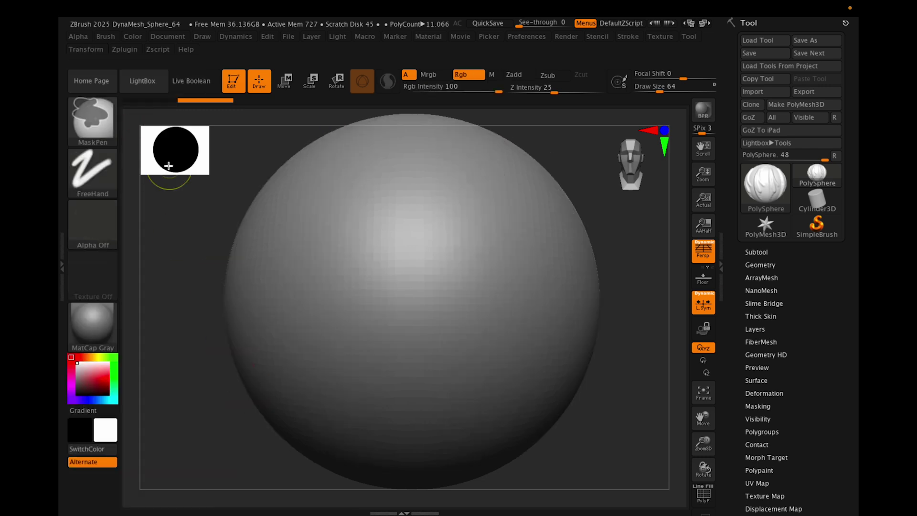
Step: Try sculpting a simple face with mirrored eyes, a nose and a mouth on the sphere's front, and undo all its strokes
{"action": "mouse_move", "coordinate": [498, 271]}
{"action": "left_mouse_down"}
{"action": "mouse_move", "coordinate": [474, 263]}
{"action": "mouse_move", "coordinate": [492, 275]}
{"action": "mouse_move", "coordinate": [453, 350]}
{"action": "mouse_move", "coordinate": [475, 342]}
{"action": "mouse_move", "coordinate": [400, 342]}
{"action": "mouse_move", "coordinate": [431, 333]}
{"action": "mouse_move", "coordinate": [428, 344]}
{"action": "left_mouse_up"}
{"action": "left_click_drag", "start_coordinate": [422, 379], "coordinate": [562, 367]}
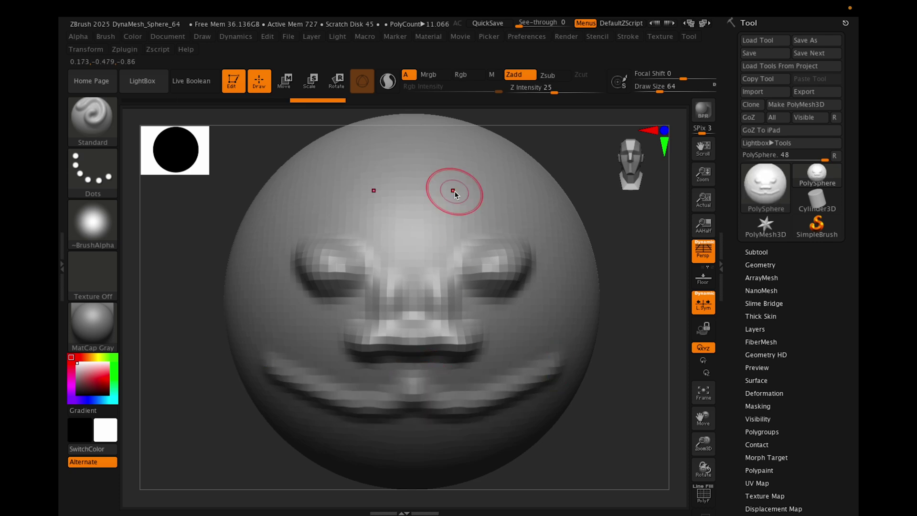
{"action": "key", "text": "ctrl+z"}
{"action": "key", "text": "ctrl+z"}
{"action": "key", "text": "ctrl+z"}
{"action": "key", "text": "ctrl+z"}
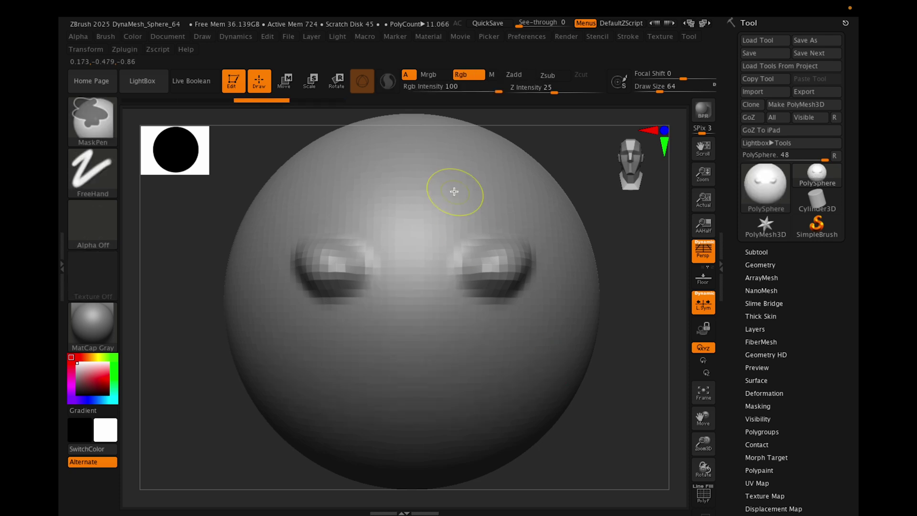
{"action": "key", "text": "ctrl+z"}
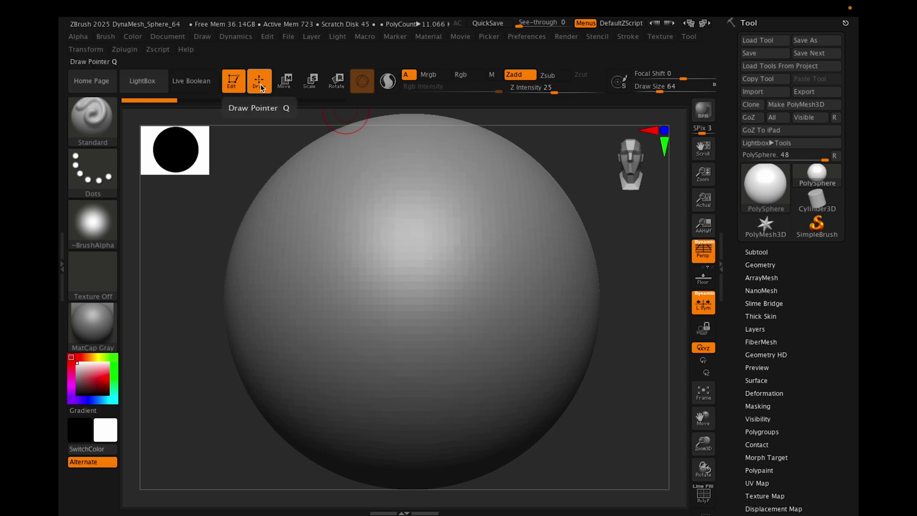
Step: Cycle through the Move, Scale and Rotate modes to view the transform gizmo on the sphere
{"action": "left_click", "coordinate": [285, 81]}
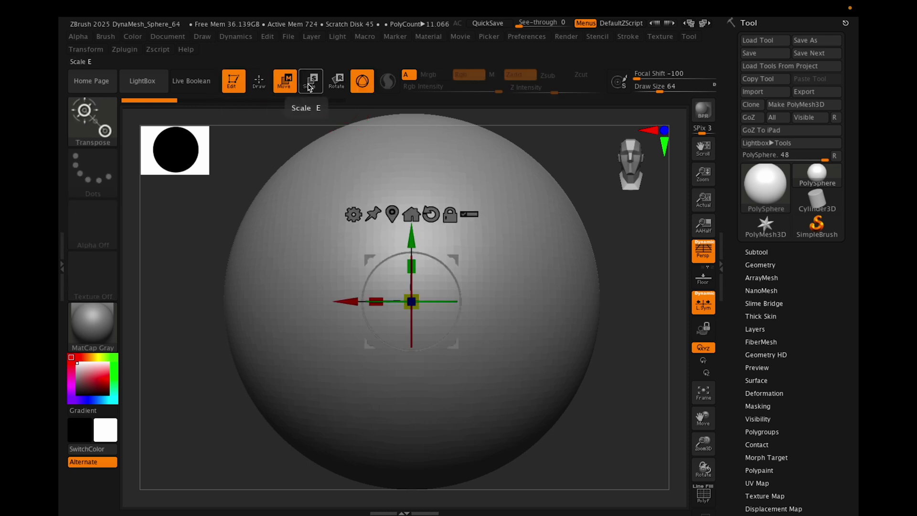
{"action": "left_click", "coordinate": [309, 84]}
{"action": "left_click", "coordinate": [337, 83]}
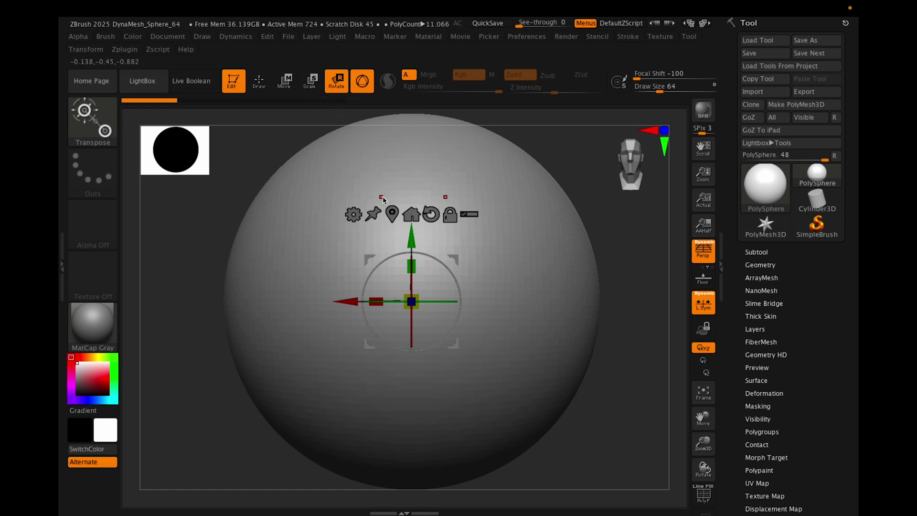
{"action": "left_click", "coordinate": [285, 82]}
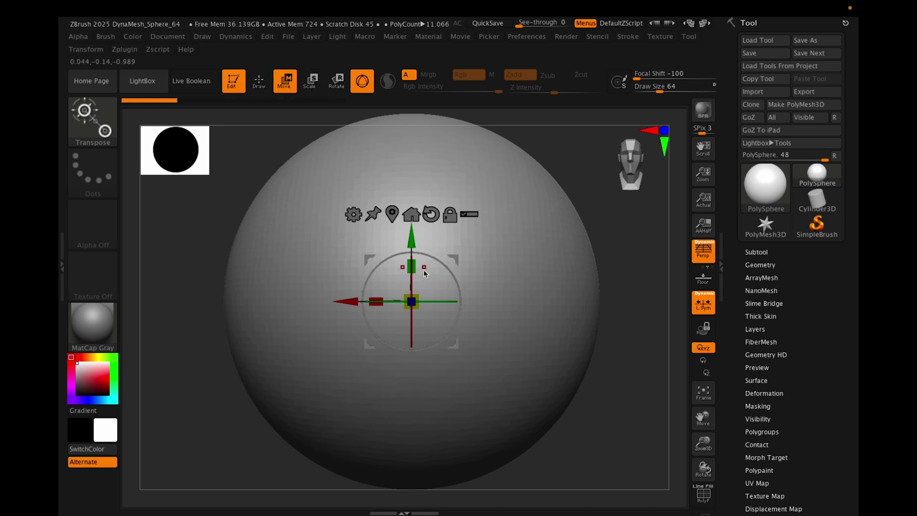
Step: Try flattening the sphere vertically with the transform gizmo and adjusting it along the X axis, and undo the changes
{"action": "mouse_move", "coordinate": [415, 267]}
{"action": "left_mouse_down"}
{"action": "mouse_move", "coordinate": [414, 301]}
{"action": "mouse_move", "coordinate": [416, 253]}
{"action": "mouse_move", "coordinate": [421, 272]}
{"action": "mouse_move", "coordinate": [410, 233]}
{"action": "mouse_move", "coordinate": [411, 261]}
{"action": "left_mouse_up"}
{"action": "key", "text": "e"}
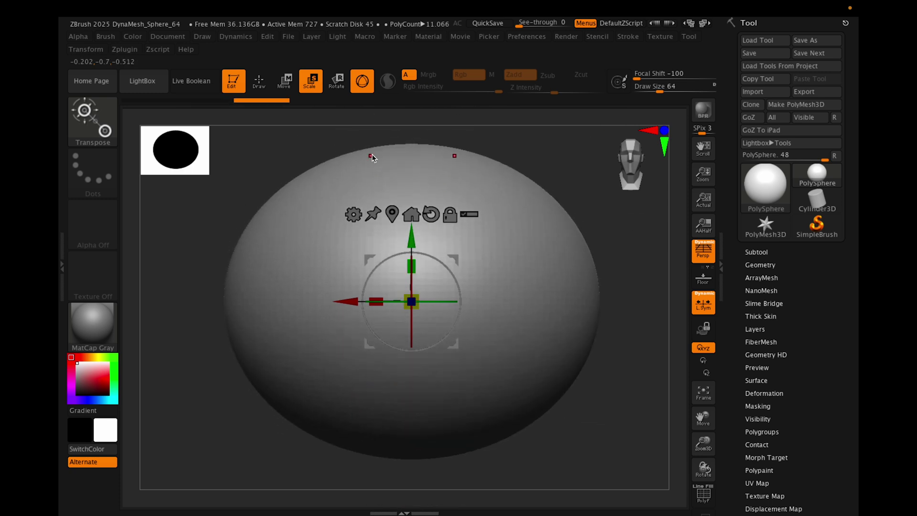
{"action": "key", "text": "r"}
{"action": "left_click_drag", "start_coordinate": [354, 301], "coordinate": [401, 301]}
{"action": "key", "text": "ctrl+z"}
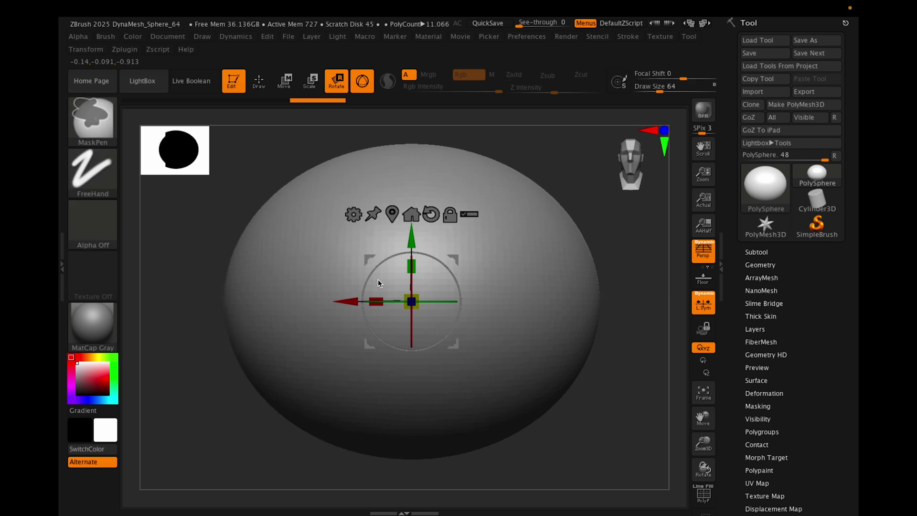
{"action": "key", "text": "ctrl"}
{"action": "key", "text": "ctrl"}
{"action": "key", "text": "ctrl+z"}
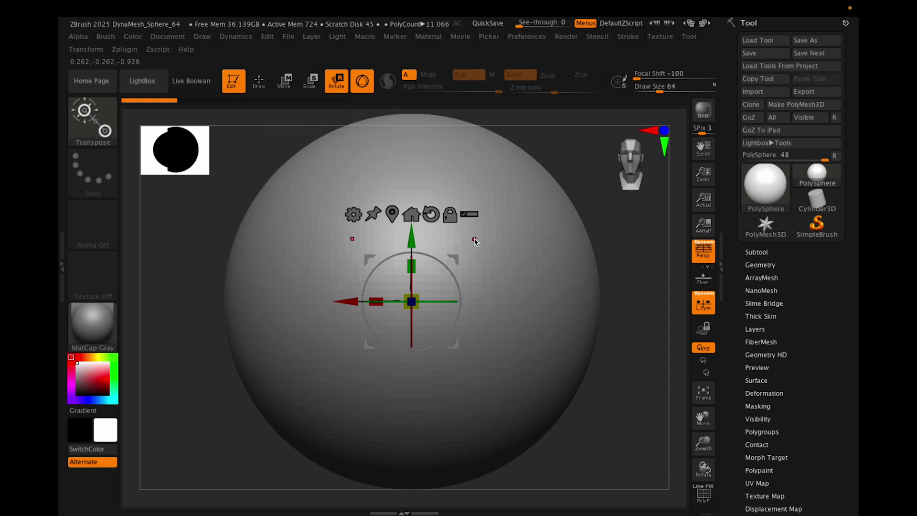
Step: Select the Clay brush with Alpha 01 and sculpt mirrored test strokes across the sphere's front
{"action": "left_click", "coordinate": [94, 139]}
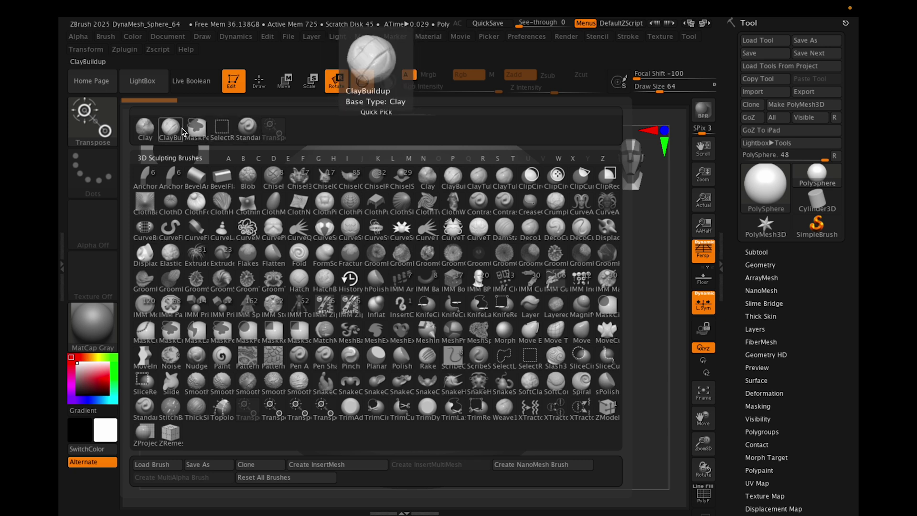
{"action": "left_click", "coordinate": [143, 128]}
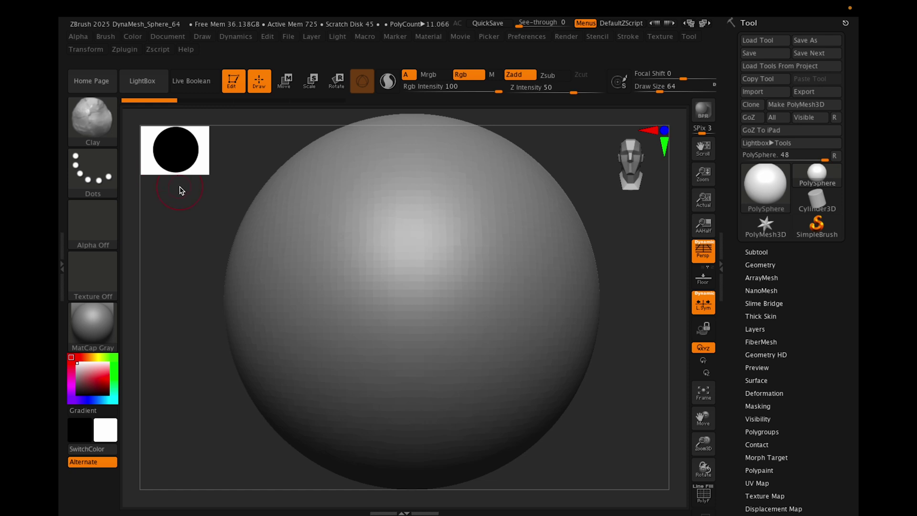
{"action": "left_click", "coordinate": [85, 125]}
{"action": "left_click", "coordinate": [89, 165]}
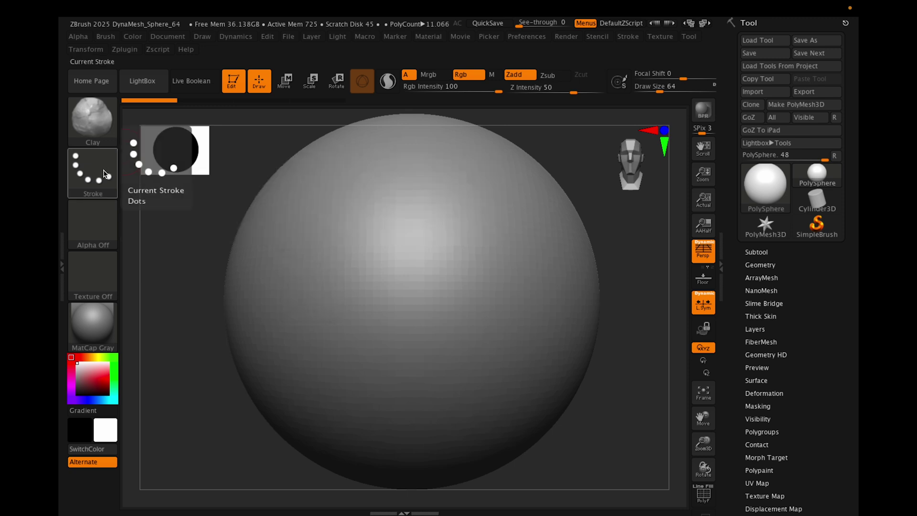
{"action": "left_click", "coordinate": [92, 222]}
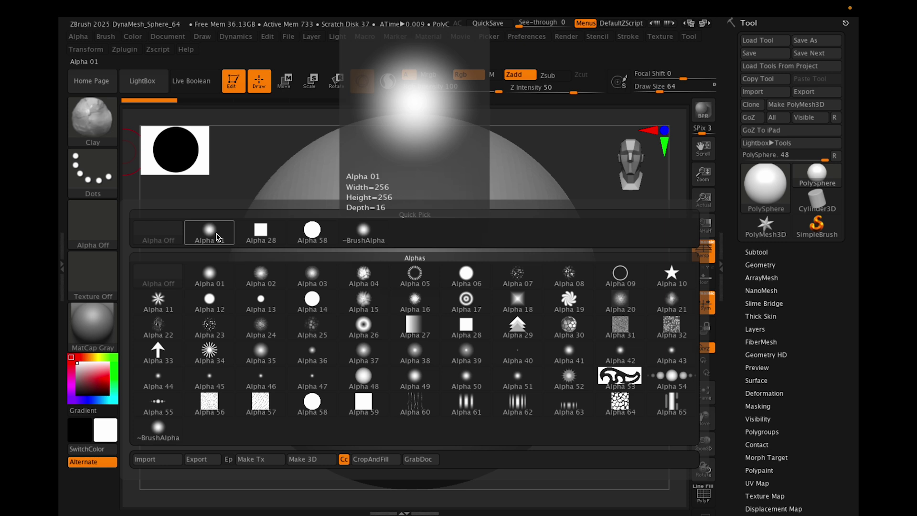
{"action": "left_click", "coordinate": [217, 237]}
{"action": "mouse_move", "coordinate": [379, 225]}
{"action": "left_mouse_down"}
{"action": "mouse_move", "coordinate": [450, 225]}
{"action": "mouse_move", "coordinate": [458, 266]}
{"action": "mouse_move", "coordinate": [483, 280]}
{"action": "mouse_move", "coordinate": [413, 349]}
{"action": "mouse_move", "coordinate": [453, 329]}
{"action": "left_mouse_up"}
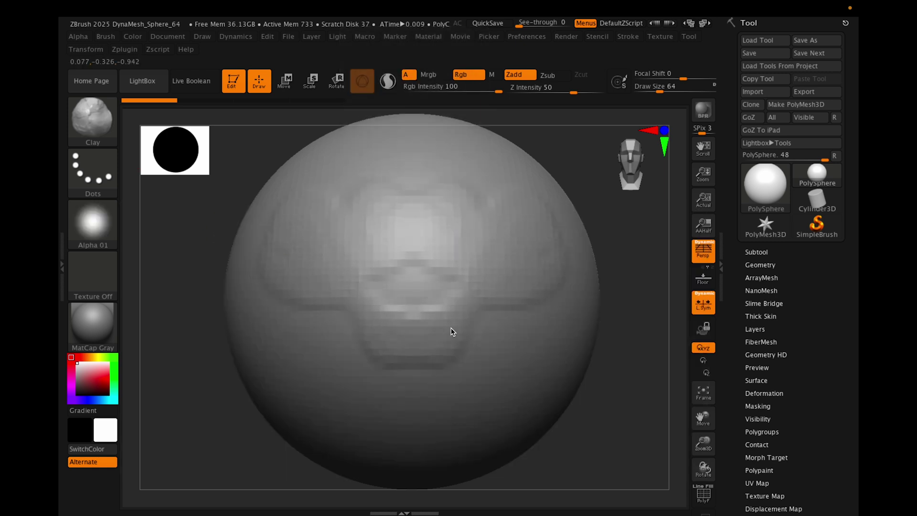
Step: Switch the brush alpha to Alpha 28 and sculpt more mirrored strokes over the sphere's front and sides
{"action": "left_click", "coordinate": [84, 213]}
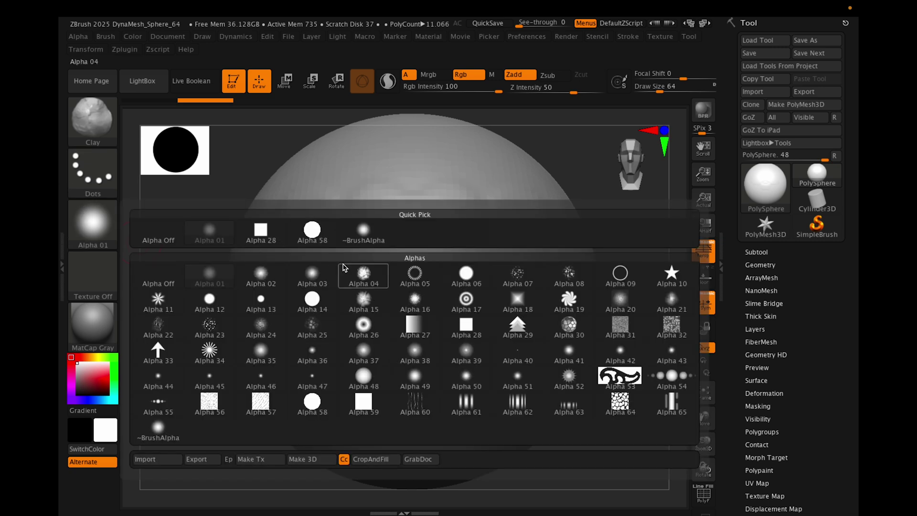
{"action": "left_click", "coordinate": [271, 235]}
{"action": "mouse_move", "coordinate": [271, 235]}
{"action": "left_mouse_down"}
{"action": "mouse_move", "coordinate": [467, 199]}
{"action": "mouse_move", "coordinate": [524, 248]}
{"action": "mouse_move", "coordinate": [469, 303]}
{"action": "mouse_move", "coordinate": [533, 282]}
{"action": "mouse_move", "coordinate": [535, 311]}
{"action": "left_mouse_up"}
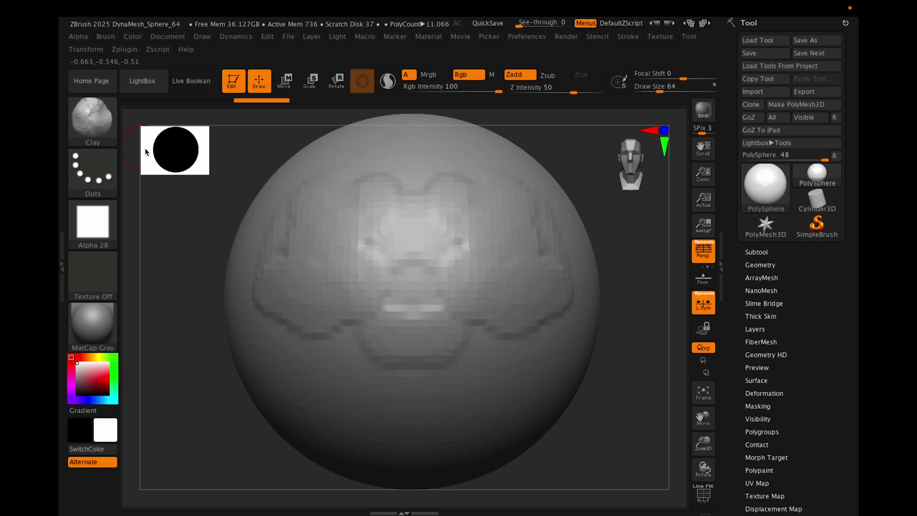
{"action": "left_click", "coordinate": [109, 217]}
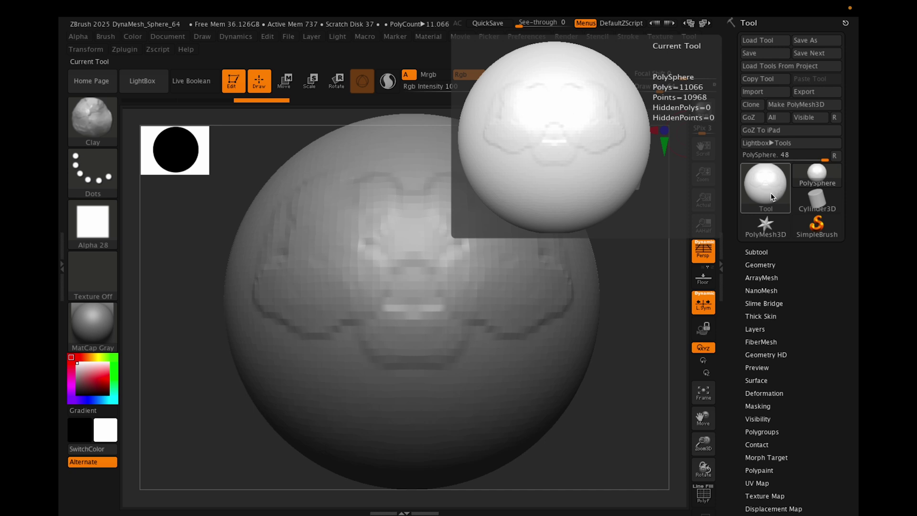
Step: Examine the Subtool options of the PolySphere and collapse them again
{"action": "left_click", "coordinate": [764, 253]}
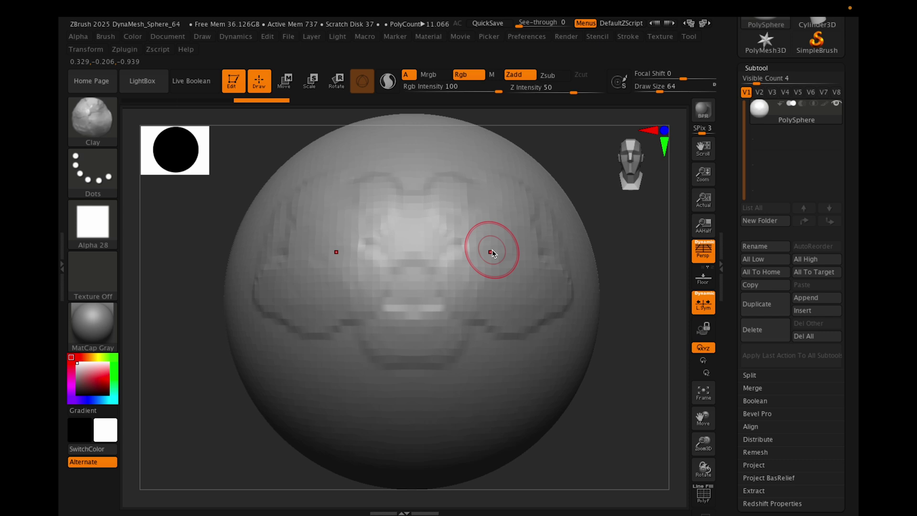
{"action": "scroll", "coordinate": [788, 155], "scroll_direction": "down", "scroll_amount": 2}
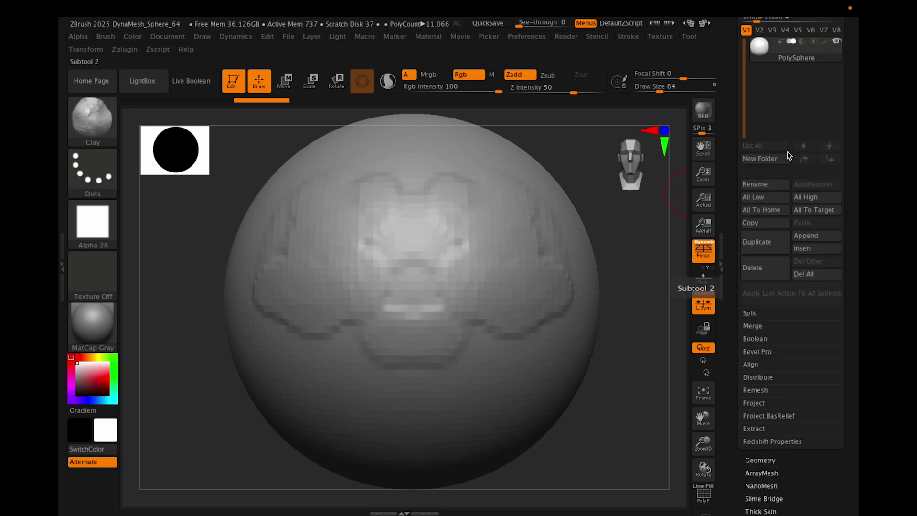
{"action": "scroll", "coordinate": [788, 156], "scroll_direction": "up", "scroll_amount": 3}
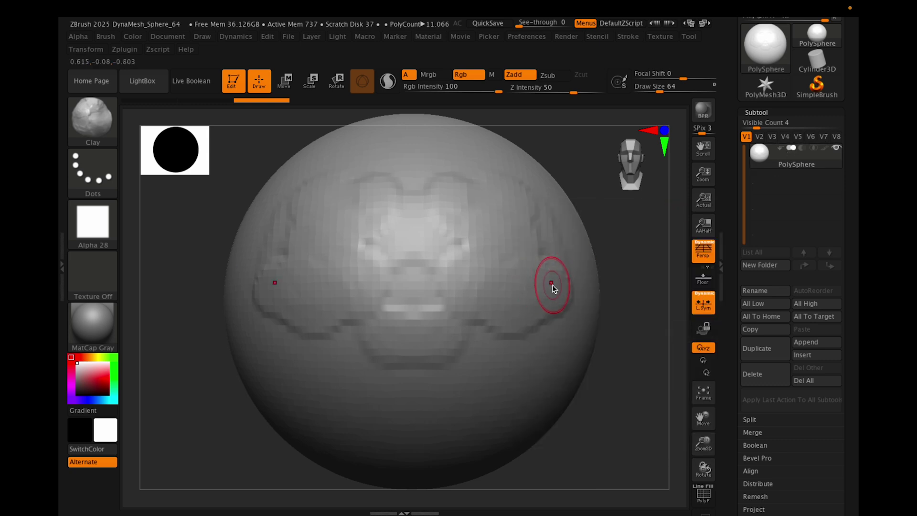
{"action": "left_click", "coordinate": [784, 113]}
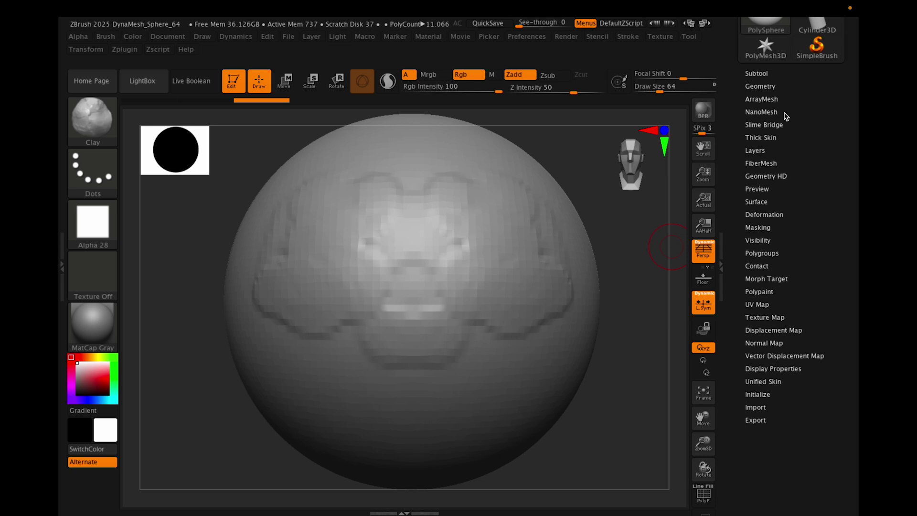
Step: Sculpt coarse mirrored eye mounds on the sphere's front and divide the geometry twice to subdivision level 3
{"action": "left_click", "coordinate": [772, 90]}
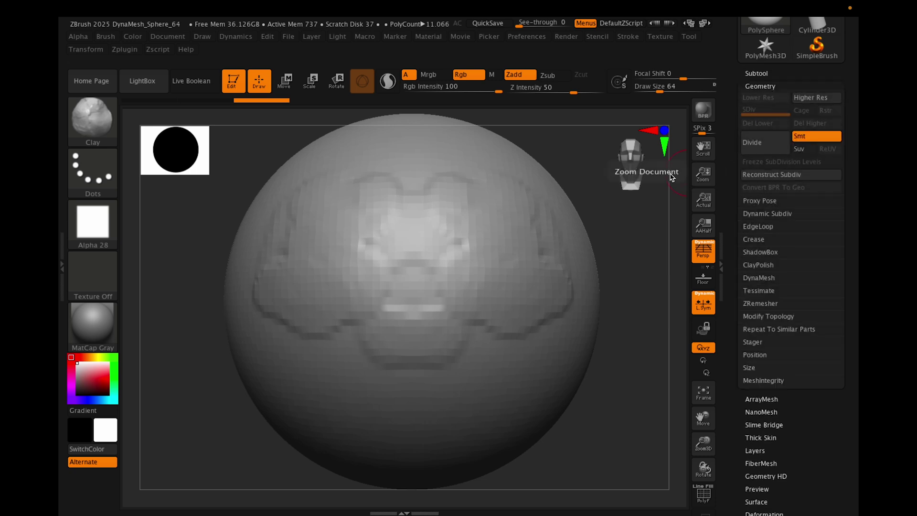
{"action": "mouse_move", "coordinate": [444, 221]}
{"action": "left_mouse_down"}
{"action": "mouse_move", "coordinate": [408, 205]}
{"action": "mouse_move", "coordinate": [494, 208]}
{"action": "mouse_move", "coordinate": [481, 237]}
{"action": "left_mouse_up"}
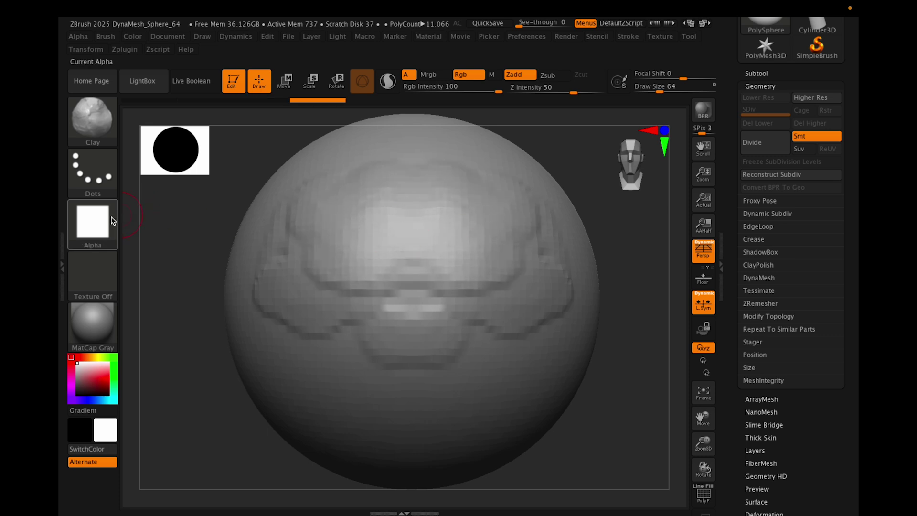
{"action": "mouse_move", "coordinate": [476, 270]}
{"action": "left_mouse_down"}
{"action": "mouse_move", "coordinate": [491, 235]}
{"action": "mouse_move", "coordinate": [479, 233]}
{"action": "mouse_move", "coordinate": [469, 245]}
{"action": "mouse_move", "coordinate": [496, 253]}
{"action": "mouse_move", "coordinate": [507, 234]}
{"action": "left_mouse_up"}
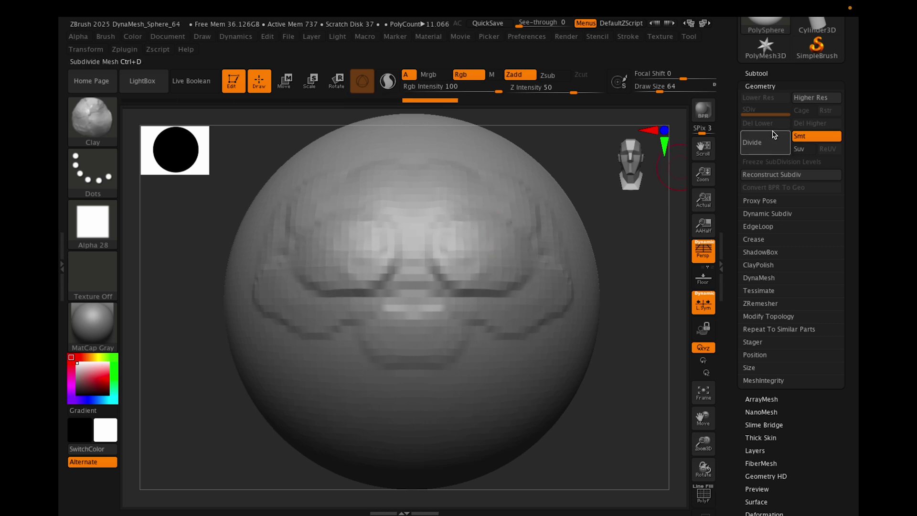
{"action": "left_click", "coordinate": [766, 142]}
{"action": "left_click", "coordinate": [765, 142]}
Step: Build up smoother mirrored eye mounds and sculpt a wide mustache-like band across the lower face
{"action": "mouse_move", "coordinate": [471, 274]}
{"action": "left_mouse_down"}
{"action": "mouse_move", "coordinate": [509, 243]}
{"action": "mouse_move", "coordinate": [488, 224]}
{"action": "mouse_move", "coordinate": [453, 225]}
{"action": "mouse_move", "coordinate": [486, 227]}
{"action": "left_mouse_up"}
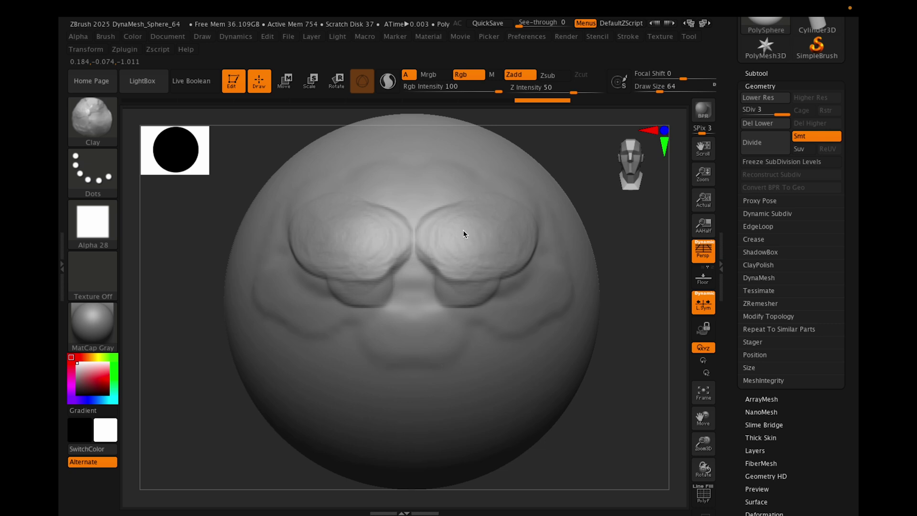
{"action": "left_click_drag", "start_coordinate": [477, 244], "coordinate": [474, 229]}
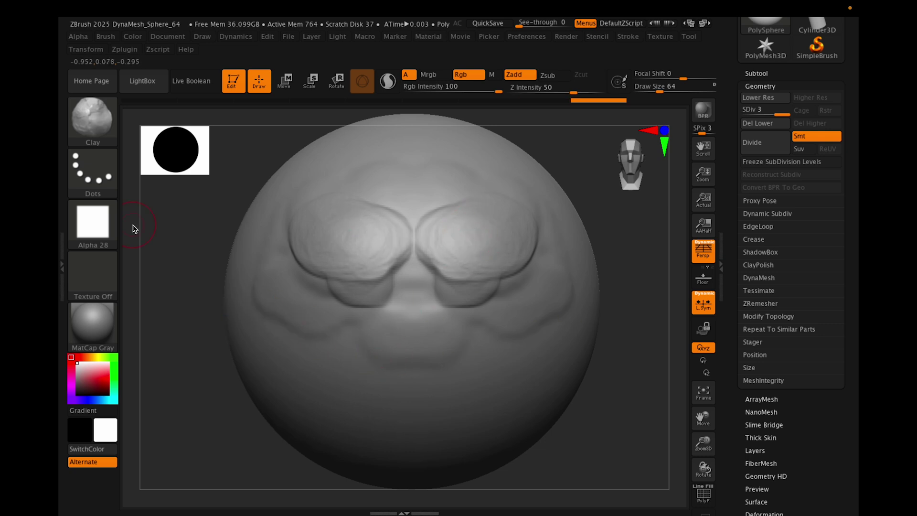
{"action": "left_click_drag", "start_coordinate": [282, 393], "coordinate": [409, 352]}
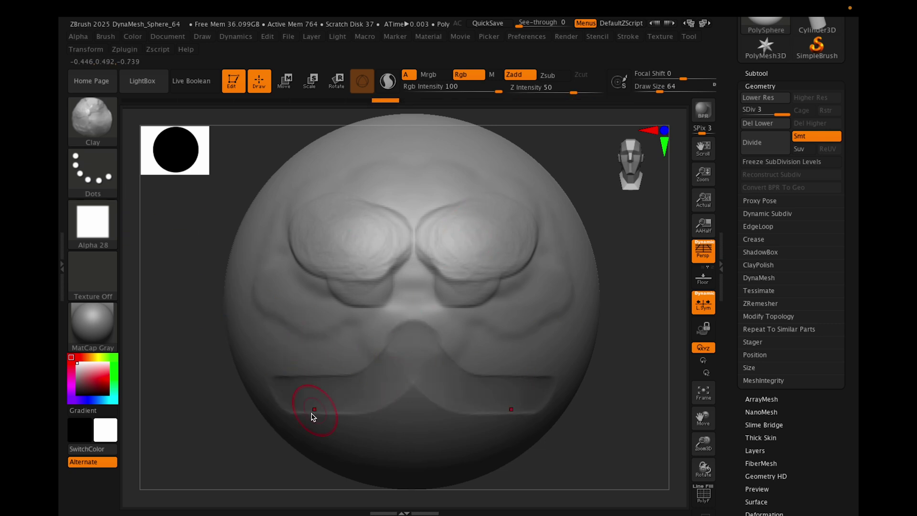
Step: Extend the mirrored eye mounds around the sides of the sphere with Clay strokes
{"action": "mouse_move", "coordinate": [227, 462]}
{"action": "left_mouse_down", "text": "alt"}
{"action": "mouse_move", "coordinate": [247, 392]}
{"action": "mouse_move", "coordinate": [282, 386]}
{"action": "mouse_move", "coordinate": [303, 338]}
{"action": "left_mouse_up", "text": "alt"}
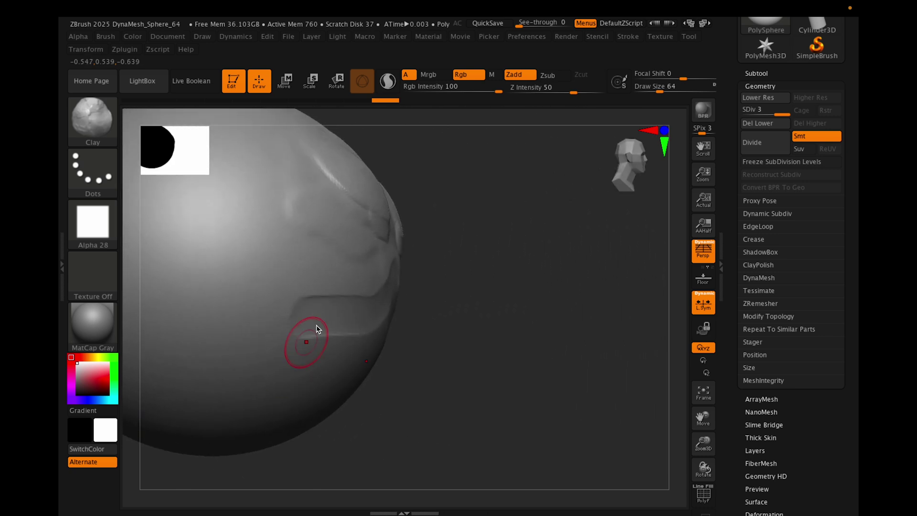
{"action": "mouse_move", "coordinate": [352, 206]}
{"action": "left_mouse_down"}
{"action": "mouse_move", "coordinate": [328, 225]}
{"action": "mouse_move", "coordinate": [282, 228]}
{"action": "mouse_move", "coordinate": [325, 199]}
{"action": "mouse_move", "coordinate": [375, 208]}
{"action": "left_mouse_up"}
{"action": "mouse_move", "coordinate": [458, 248]}
{"action": "left_mouse_down"}
{"action": "mouse_move", "coordinate": [395, 272]}
{"action": "mouse_move", "coordinate": [577, 266]}
{"action": "left_mouse_up"}
Step: Try painting a mask over the face's profile below the eye mound and clear it
{"action": "key", "text": "ctrl"}
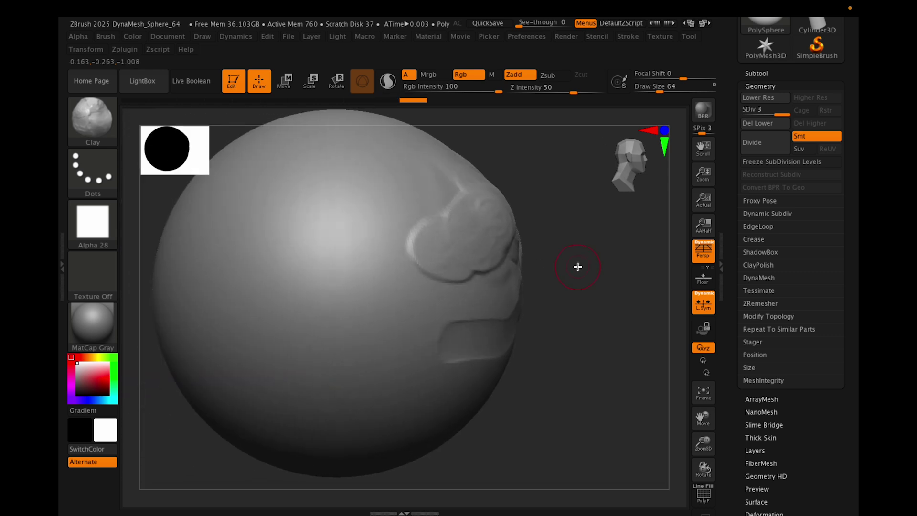
{"action": "left_click_drag", "start_coordinate": [537, 305], "coordinate": [518, 311], "text": "ctrl"}
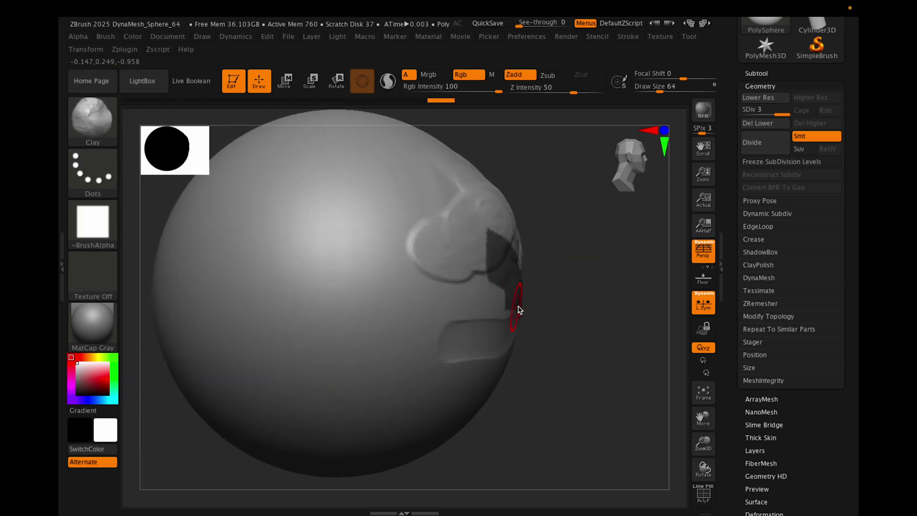
{"action": "left_click", "coordinate": [561, 296], "text": "ctrl"}
Step: Sculpt a mirrored lip shape on the lower face and a raised ridge on each side of the underside
{"action": "mouse_move", "coordinate": [595, 350]}
{"action": "left_mouse_down"}
{"action": "mouse_move", "coordinate": [598, 323]}
{"action": "mouse_move", "coordinate": [624, 318]}
{"action": "mouse_move", "coordinate": [580, 342]}
{"action": "mouse_move", "coordinate": [610, 323]}
{"action": "mouse_move", "coordinate": [627, 340]}
{"action": "mouse_move", "coordinate": [609, 341]}
{"action": "left_mouse_up"}
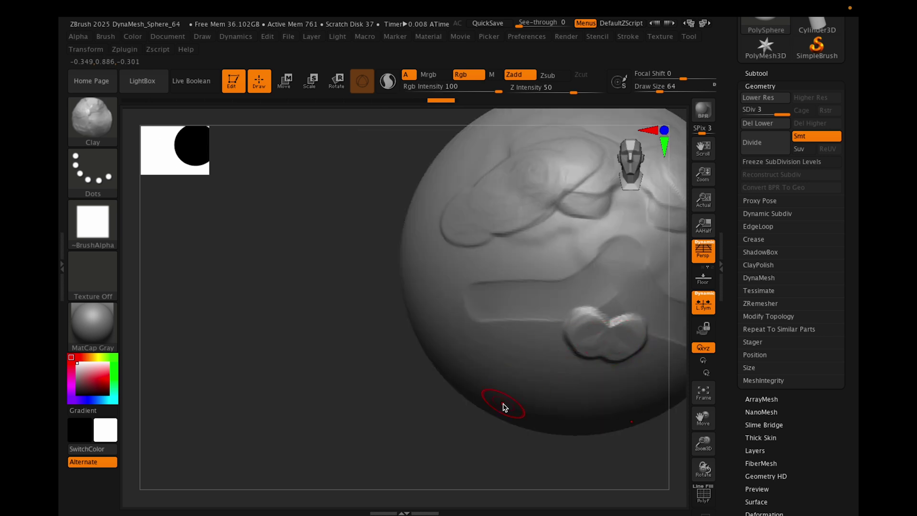
{"action": "mouse_move", "coordinate": [505, 404]}
{"action": "left_mouse_down"}
{"action": "mouse_move", "coordinate": [411, 420]}
{"action": "mouse_move", "coordinate": [446, 424]}
{"action": "left_mouse_up"}
Step: Inspect the head from several angles using the camera view head and sculpt small mirrored ear-like bumps on its sides
{"action": "mouse_move", "coordinate": [557, 454]}
{"action": "left_mouse_down"}
{"action": "mouse_move", "coordinate": [532, 458]}
{"action": "mouse_move", "coordinate": [574, 460]}
{"action": "left_mouse_up"}
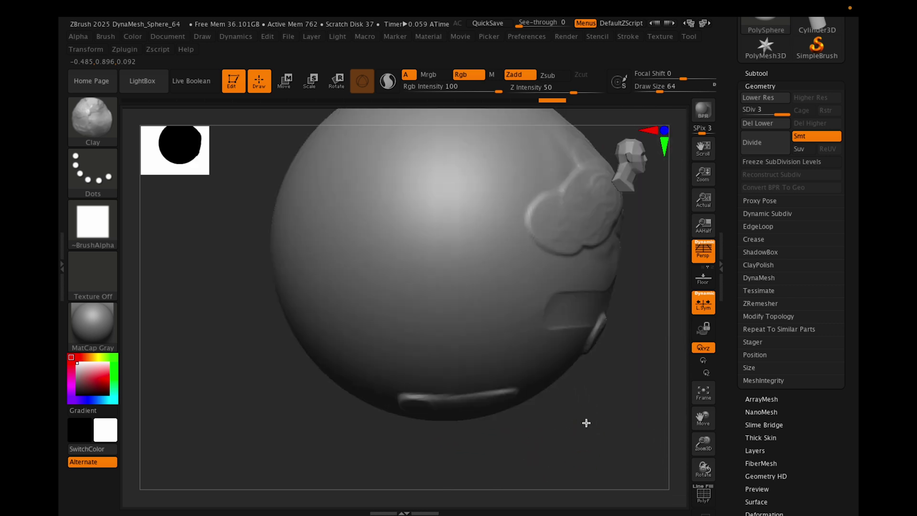
{"action": "left_click_drag", "start_coordinate": [585, 422], "coordinate": [586, 438]}
{"action": "mouse_move", "coordinate": [635, 165]}
{"action": "left_mouse_down"}
{"action": "mouse_move", "coordinate": [600, 169]}
{"action": "mouse_move", "coordinate": [629, 160]}
{"action": "left_mouse_up"}
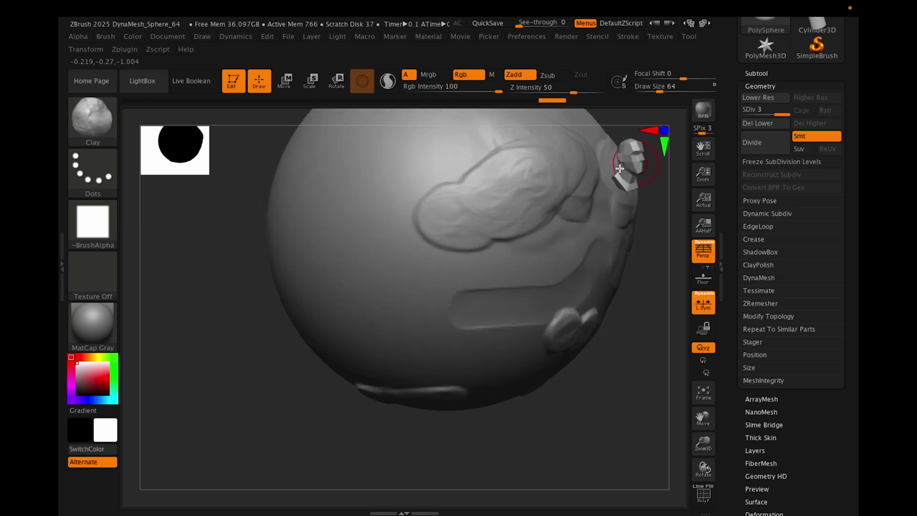
{"action": "left_click", "coordinate": [630, 159]}
{"action": "left_click_drag", "start_coordinate": [633, 158], "coordinate": [640, 160]}
{"action": "left_click", "coordinate": [638, 159]}
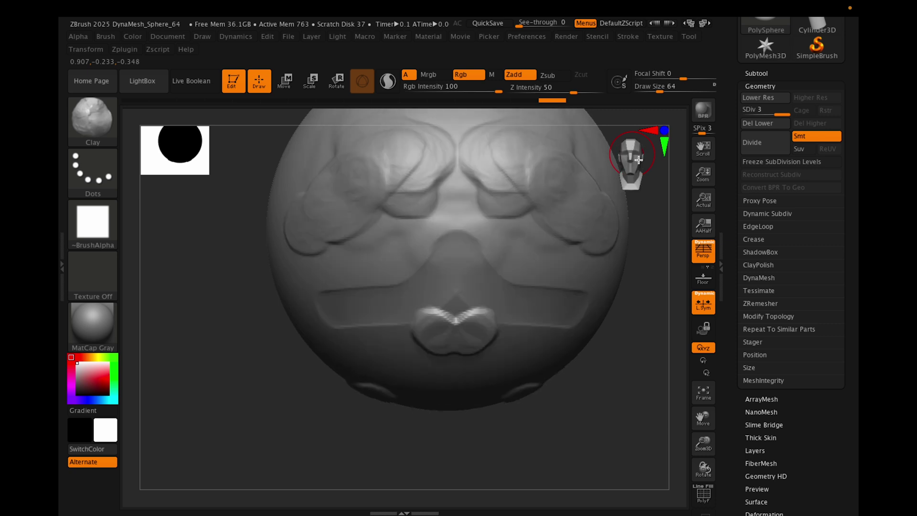
{"action": "left_click", "coordinate": [638, 164]}
{"action": "mouse_move", "coordinate": [624, 317]}
{"action": "left_mouse_down"}
{"action": "mouse_move", "coordinate": [625, 346]}
{"action": "mouse_move", "coordinate": [636, 310]}
{"action": "left_mouse_up"}
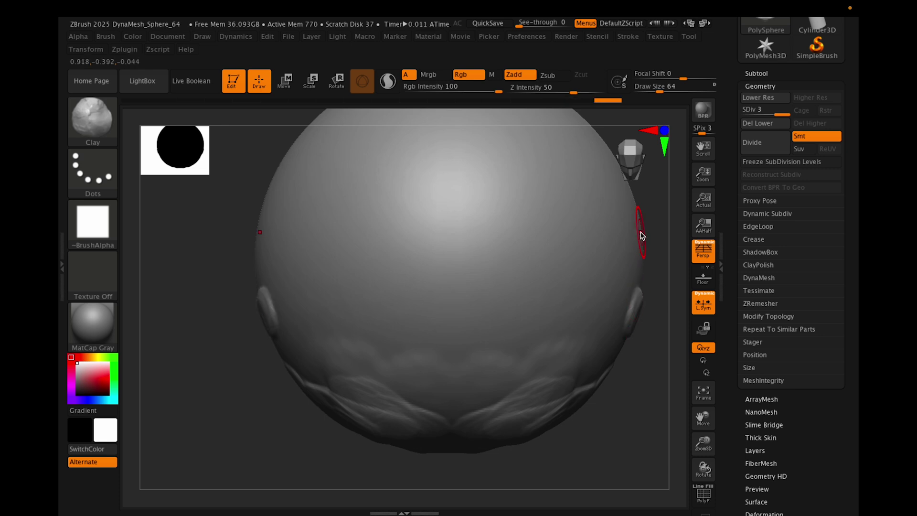
{"action": "left_click", "coordinate": [630, 153]}
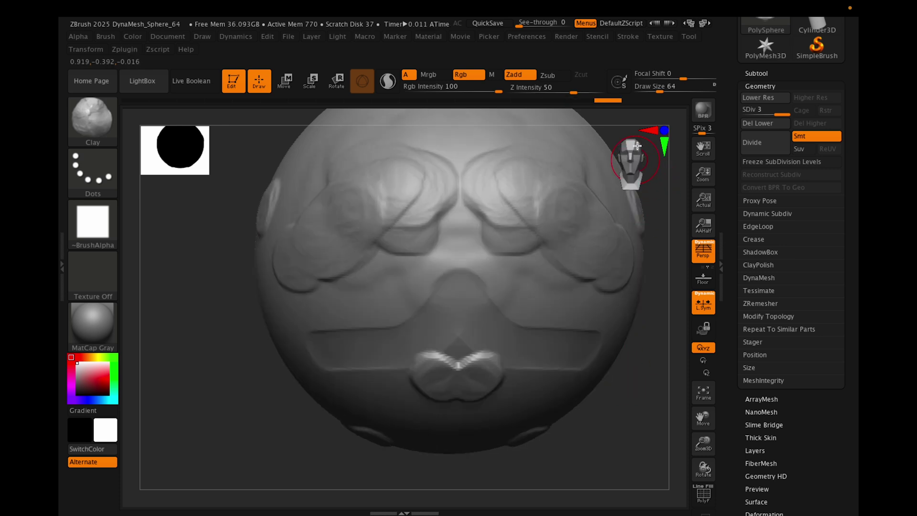
Step: Divide the mesh up to subdivision level 6 and set the active subdivision level to 1
{"action": "left_click", "coordinate": [774, 146]}
{"action": "left_click", "coordinate": [775, 147]}
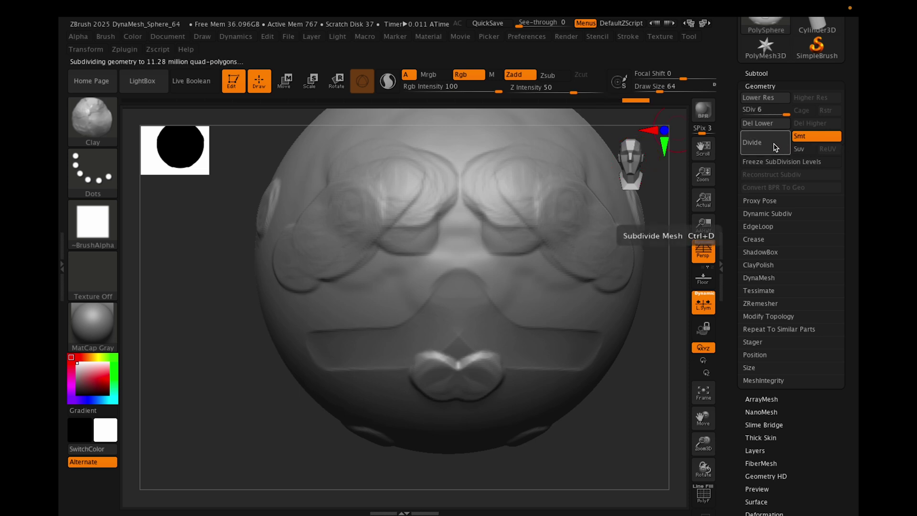
{"action": "left_click", "coordinate": [756, 115]}
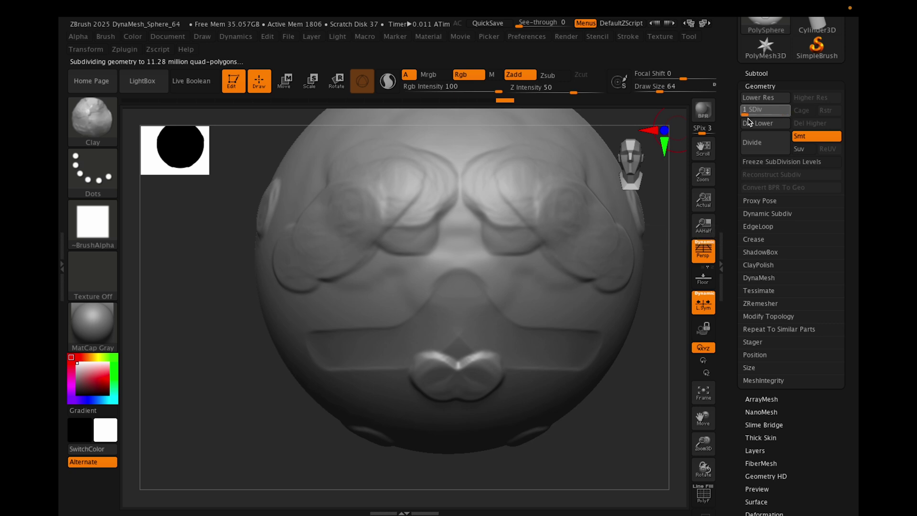
Step: Compare the mesh detail at subdivision levels 1, 2 and 3, finishing on level 1
{"action": "left_click_drag", "start_coordinate": [789, 118], "coordinate": [734, 116]}
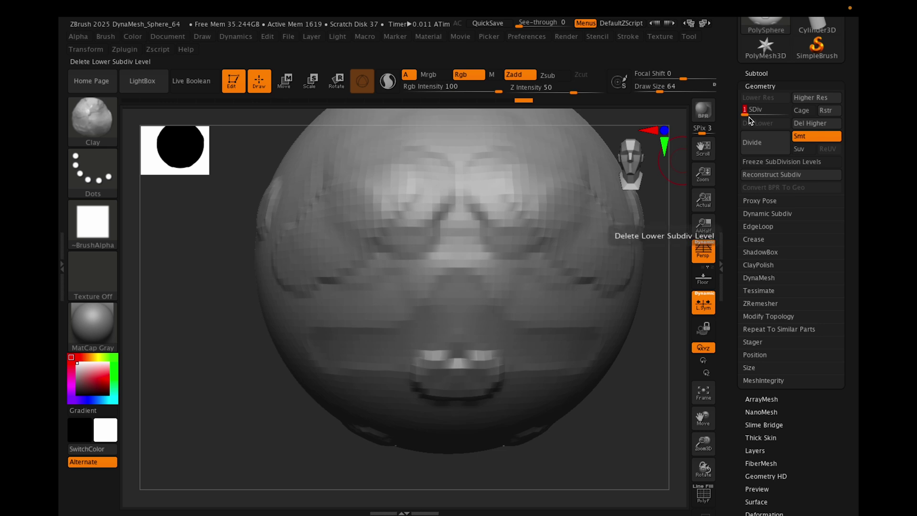
{"action": "left_click_drag", "start_coordinate": [745, 117], "coordinate": [766, 117]}
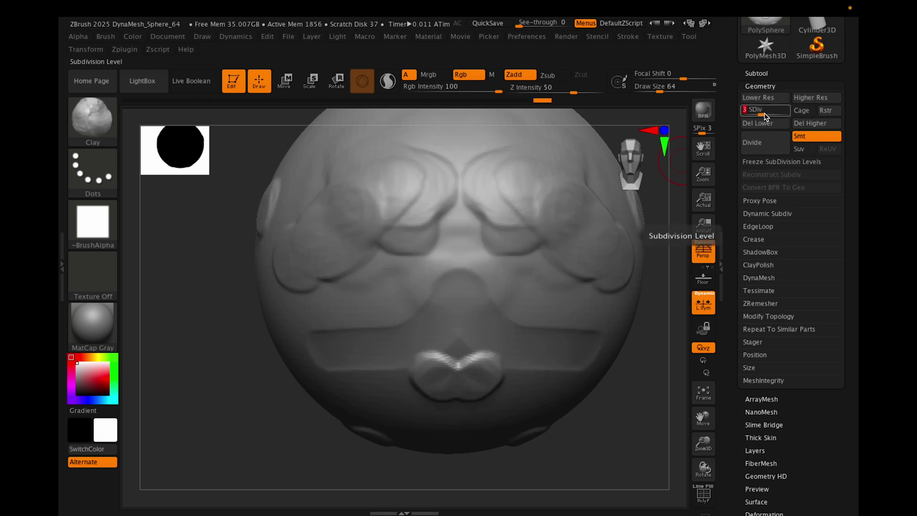
{"action": "left_click_drag", "start_coordinate": [766, 117], "coordinate": [734, 124]}
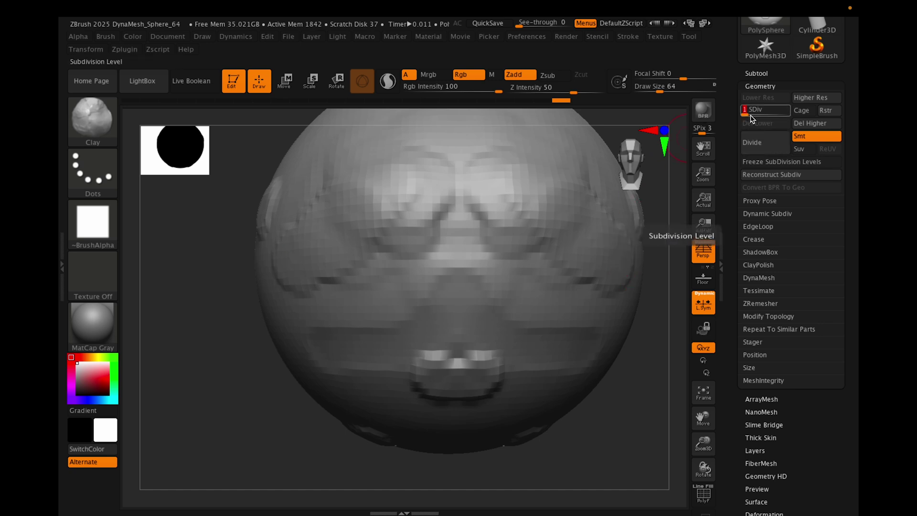
{"action": "left_click_drag", "start_coordinate": [749, 115], "coordinate": [757, 116]}
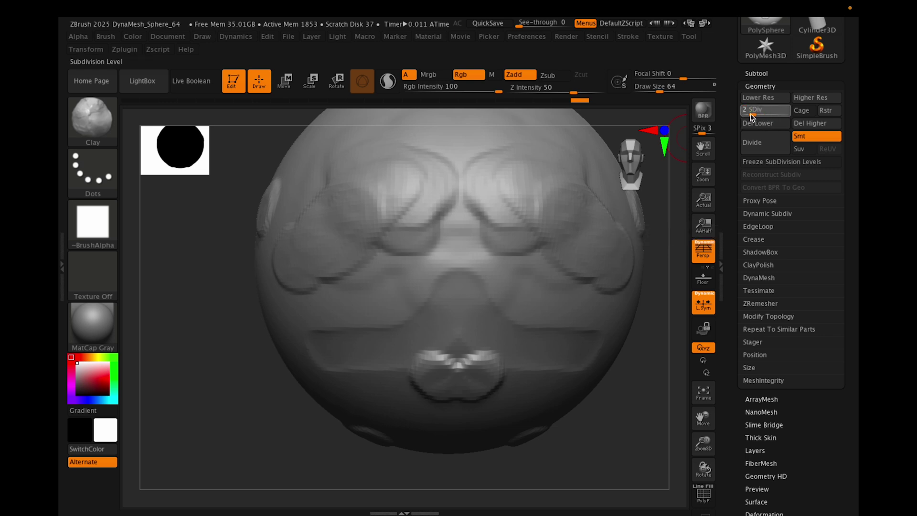
{"action": "left_click_drag", "start_coordinate": [752, 118], "coordinate": [748, 118]}
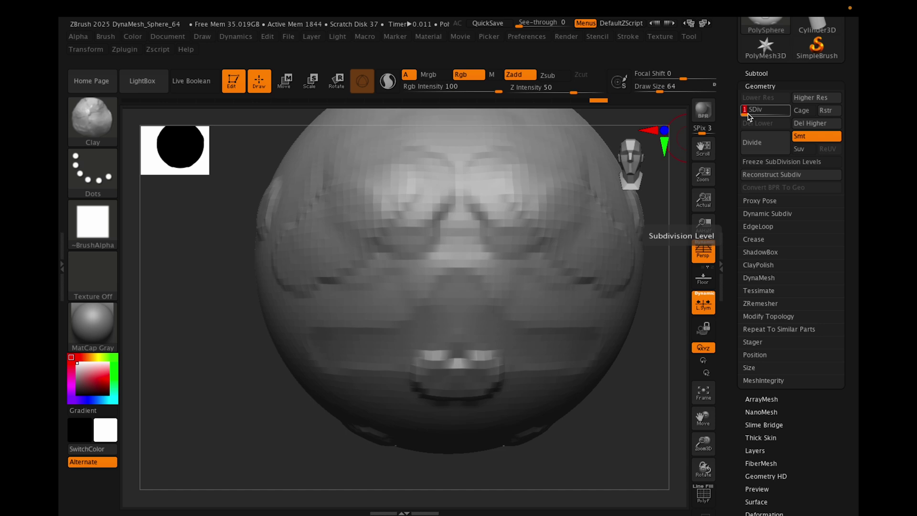
Step: Collapse the geometry settings and examine the main command palettes, including Preferences, Picker, Macro and Edit
{"action": "left_click", "coordinate": [762, 87]}
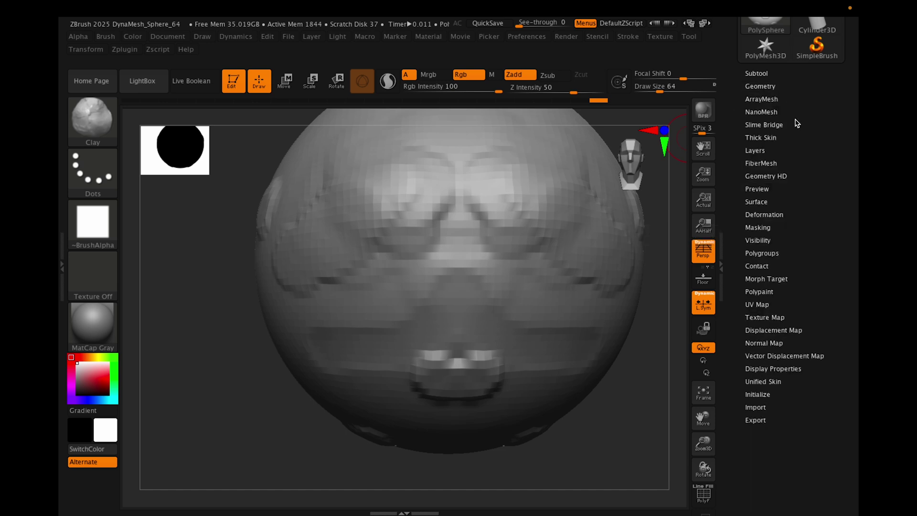
{"action": "scroll", "coordinate": [747, 122], "scroll_direction": "up", "scroll_amount": 3}
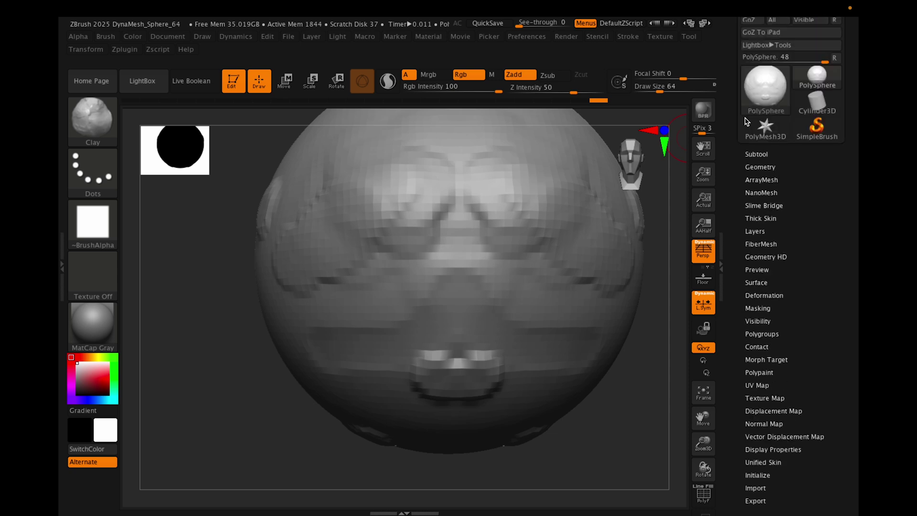
{"action": "scroll", "coordinate": [747, 122], "scroll_direction": "up", "scroll_amount": 3}
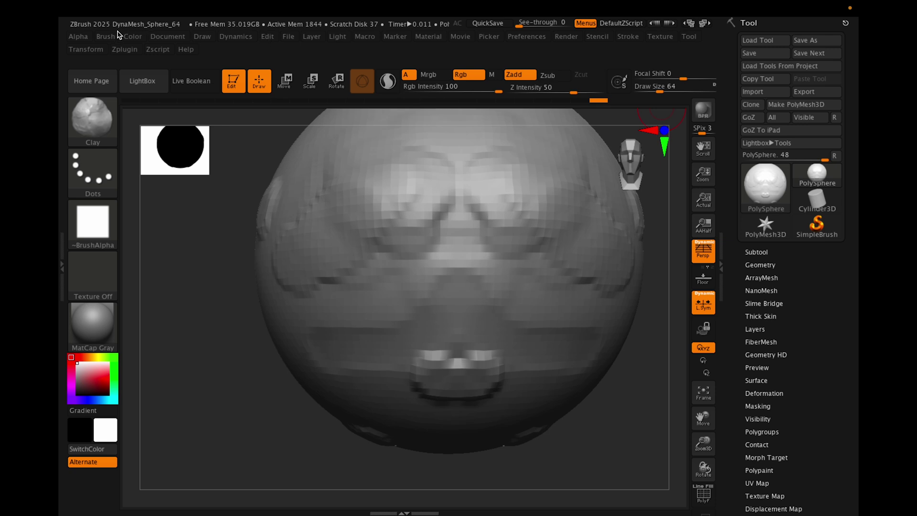
{"action": "left_click", "coordinate": [97, 50]}
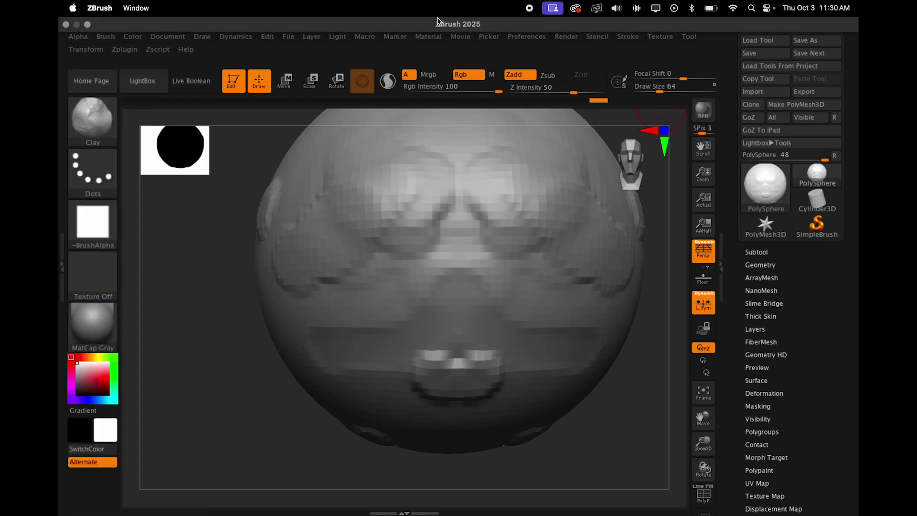
{"action": "left_click", "coordinate": [528, 39]}
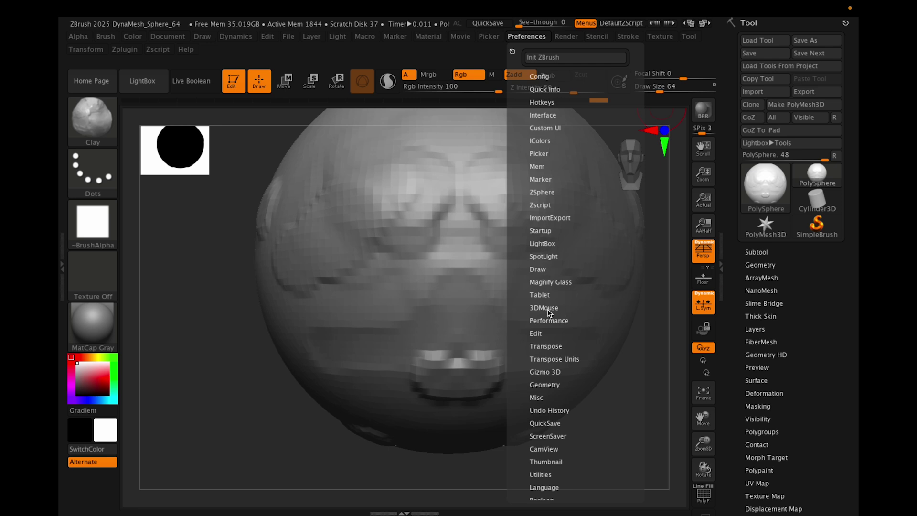
{"action": "scroll", "coordinate": [549, 324], "scroll_direction": "up", "scroll_amount": 1}
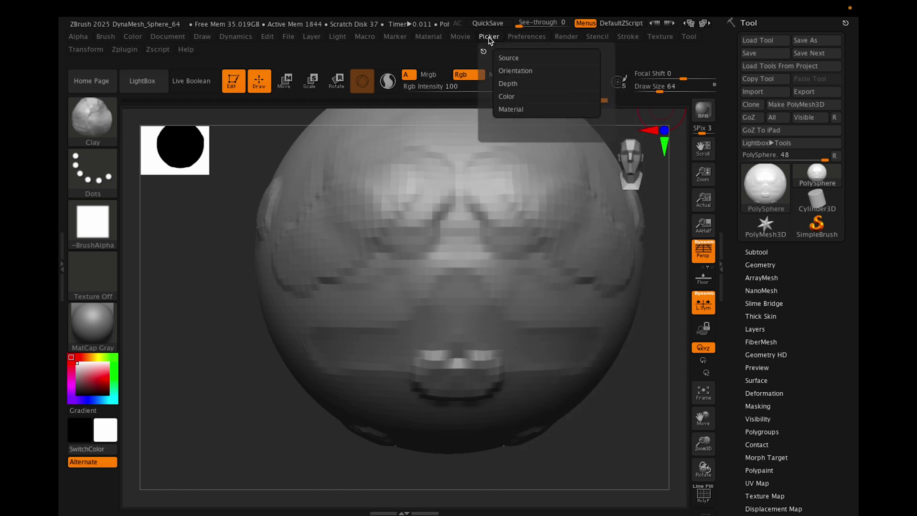
{"action": "mouse_move", "coordinate": [466, 39]}
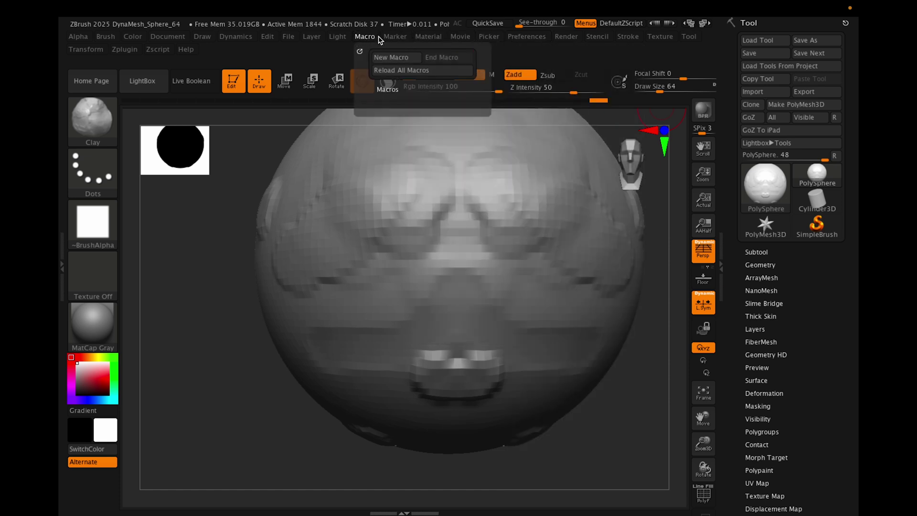
{"action": "mouse_move", "coordinate": [343, 38]}
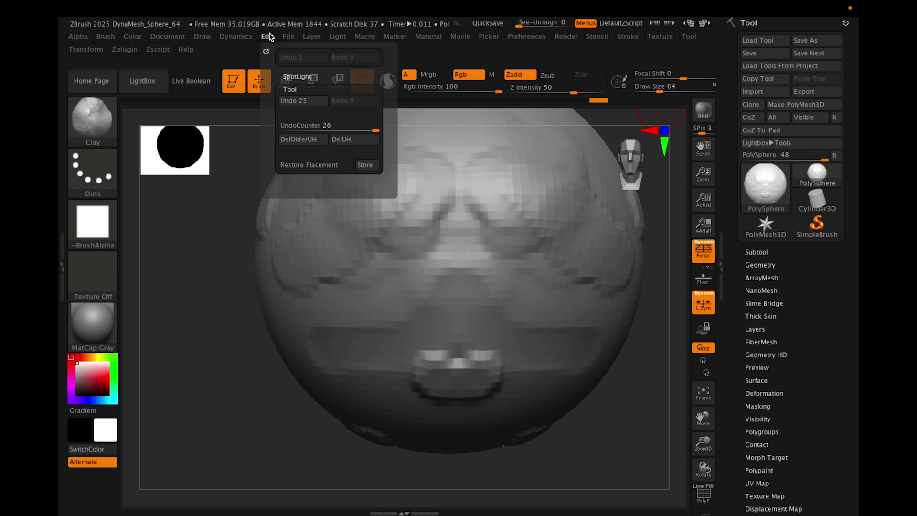
{"action": "mouse_move", "coordinate": [222, 40]}
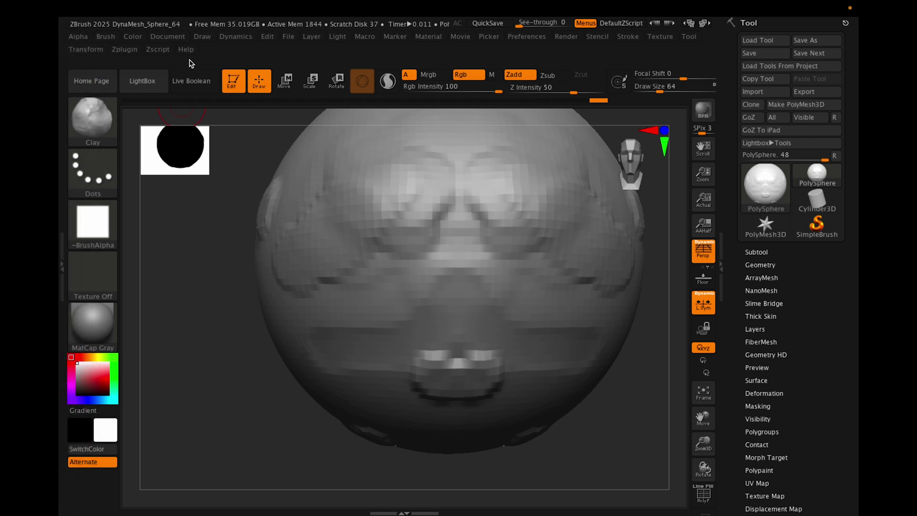
{"action": "left_click", "coordinate": [86, 50]}
Step: Compare the sculpt's Layers settings among the tool options with the separate Layer palette, leaving both collapsed
{"action": "left_click", "coordinate": [776, 270]}
{"action": "left_click", "coordinate": [764, 209]}
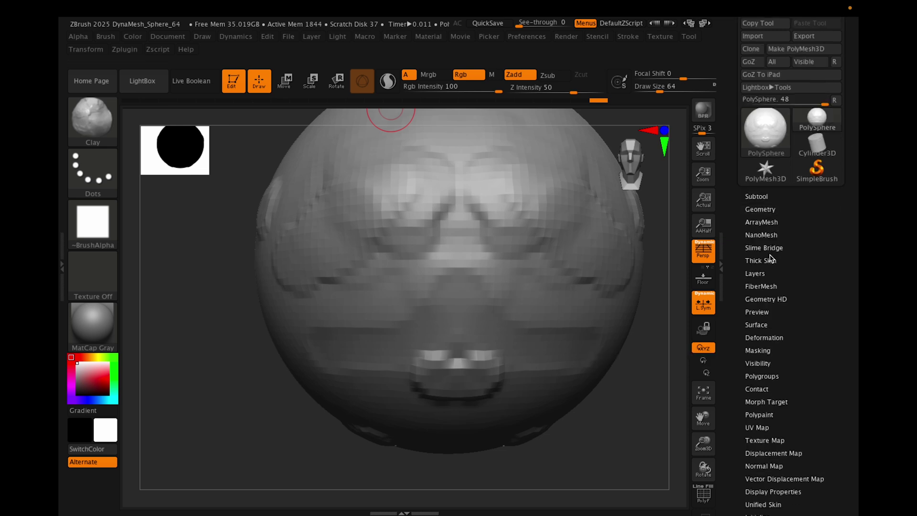
{"action": "left_click", "coordinate": [768, 277]}
{"action": "left_click", "coordinate": [768, 277]}
{"action": "left_click", "coordinate": [312, 38]}
{"action": "left_click", "coordinate": [315, 39]}
{"action": "left_click", "coordinate": [771, 277]}
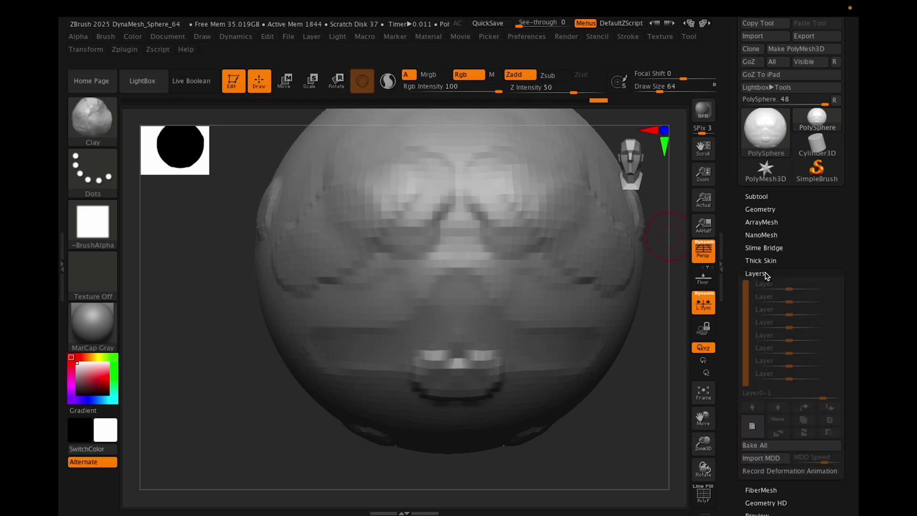
{"action": "left_click", "coordinate": [769, 276]}
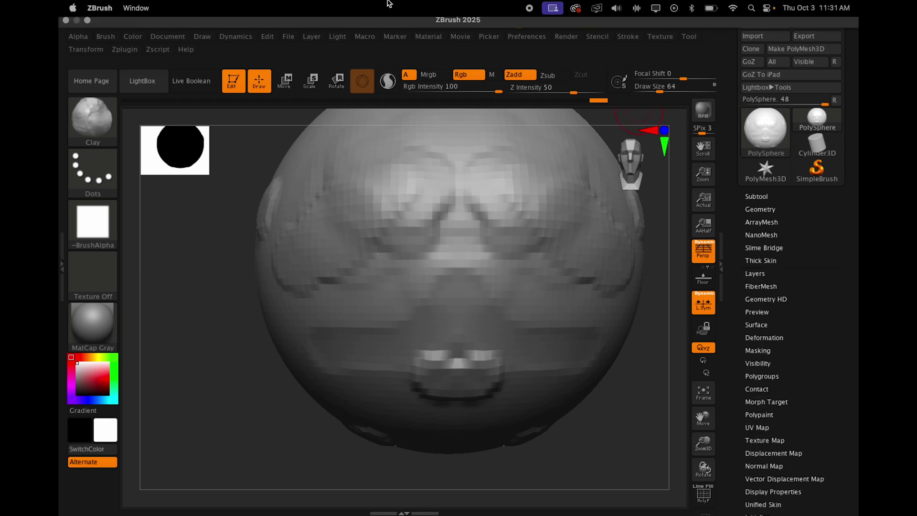
{"action": "left_click", "coordinate": [314, 37]}
{"action": "left_click", "coordinate": [316, 40]}
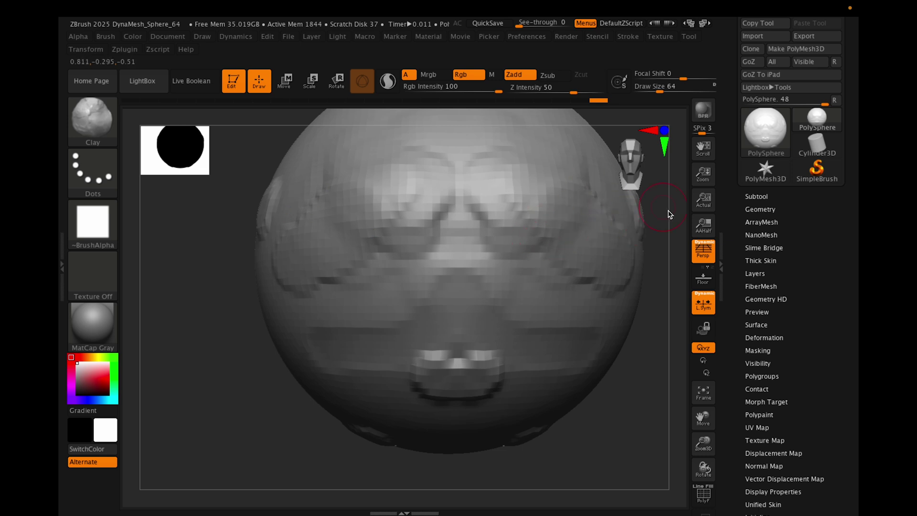
Step: Examine the Subtool list and its options for the PolySphere, and collapse the section
{"action": "left_click", "coordinate": [765, 198]}
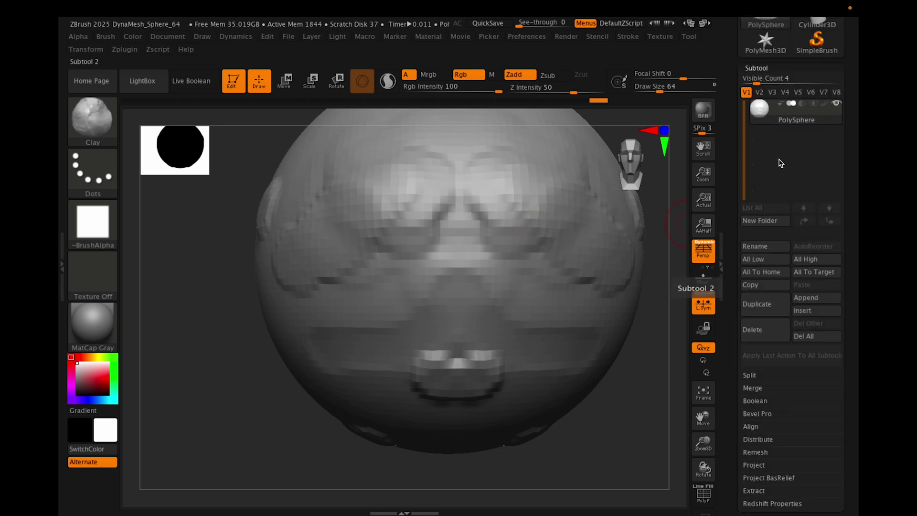
{"action": "mouse_move", "coordinate": [788, 116]}
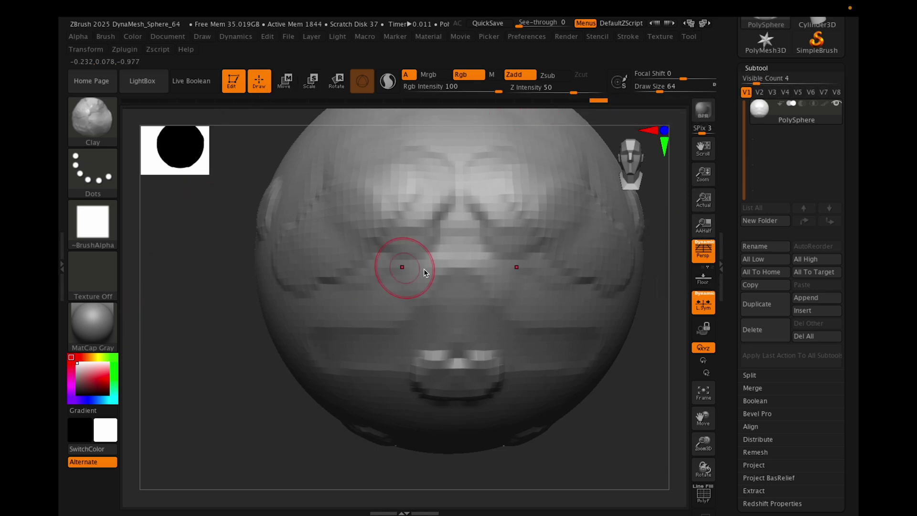
{"action": "left_click", "coordinate": [776, 69]}
{"action": "scroll", "coordinate": [766, 65], "scroll_direction": "down", "scroll_amount": 1}
{"action": "scroll", "coordinate": [759, 153], "scroll_direction": "up", "scroll_amount": 2}
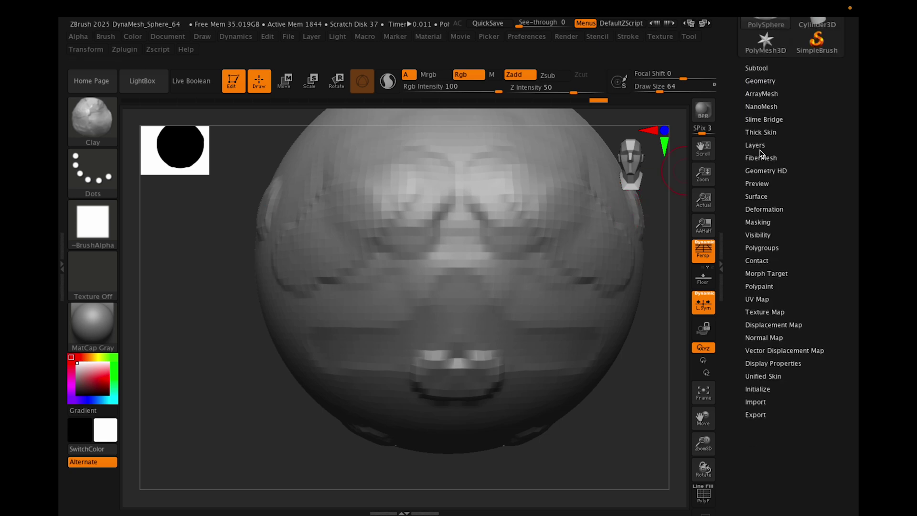
{"action": "scroll", "coordinate": [759, 153], "scroll_direction": "up", "scroll_amount": 3}
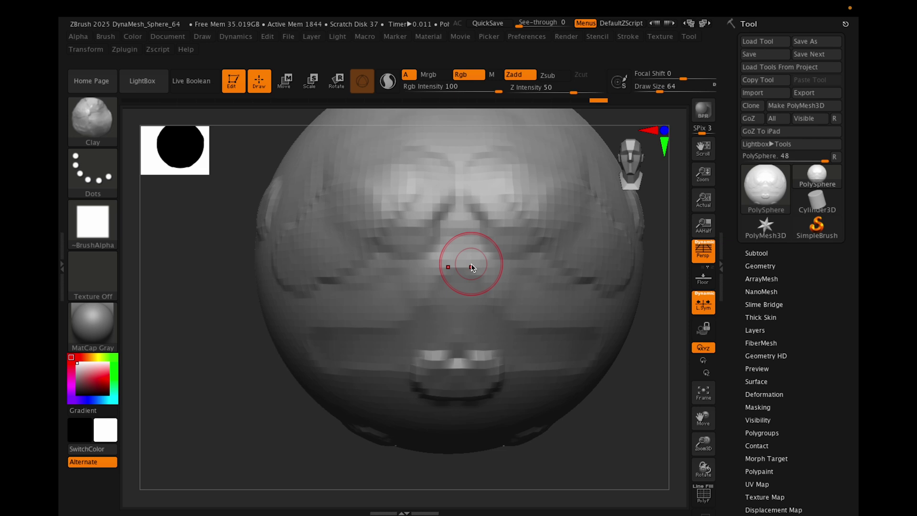
Step: Set the Clay brush's draw size to about 182 through the pop-up quick settings over the model
{"action": "key", "text": "space"}
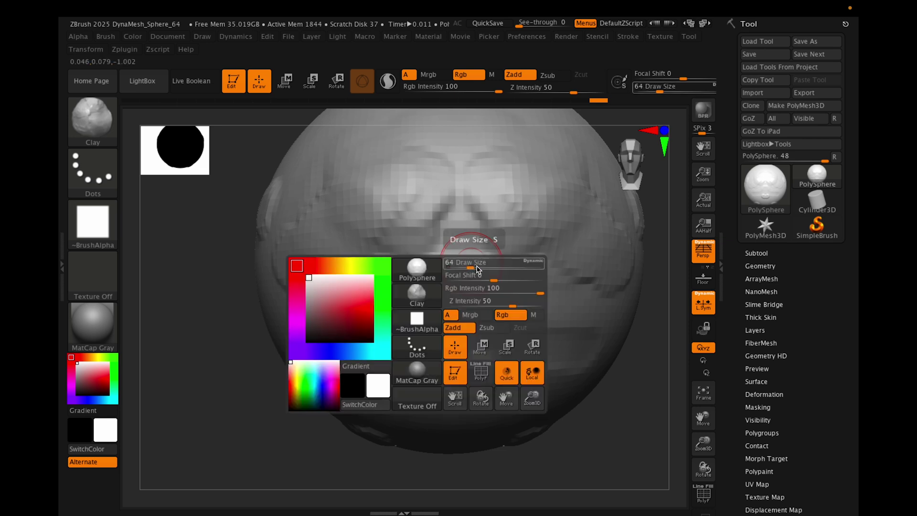
{"action": "mouse_move", "coordinate": [470, 263]}
{"action": "left_mouse_down"}
{"action": "mouse_move", "coordinate": [501, 270]}
{"action": "mouse_move", "coordinate": [473, 267]}
{"action": "mouse_move", "coordinate": [486, 270]}
{"action": "left_mouse_up"}
{"action": "mouse_move", "coordinate": [409, 329]}
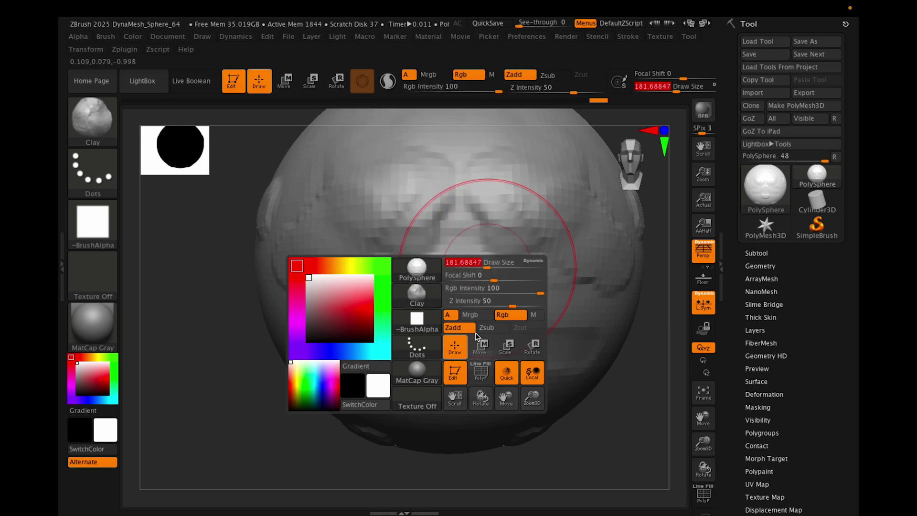
{"action": "key", "text": "space"}
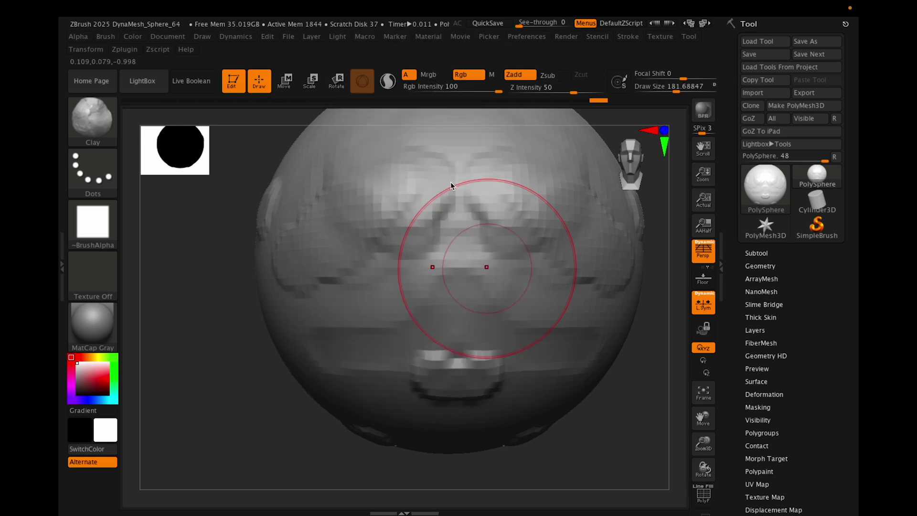